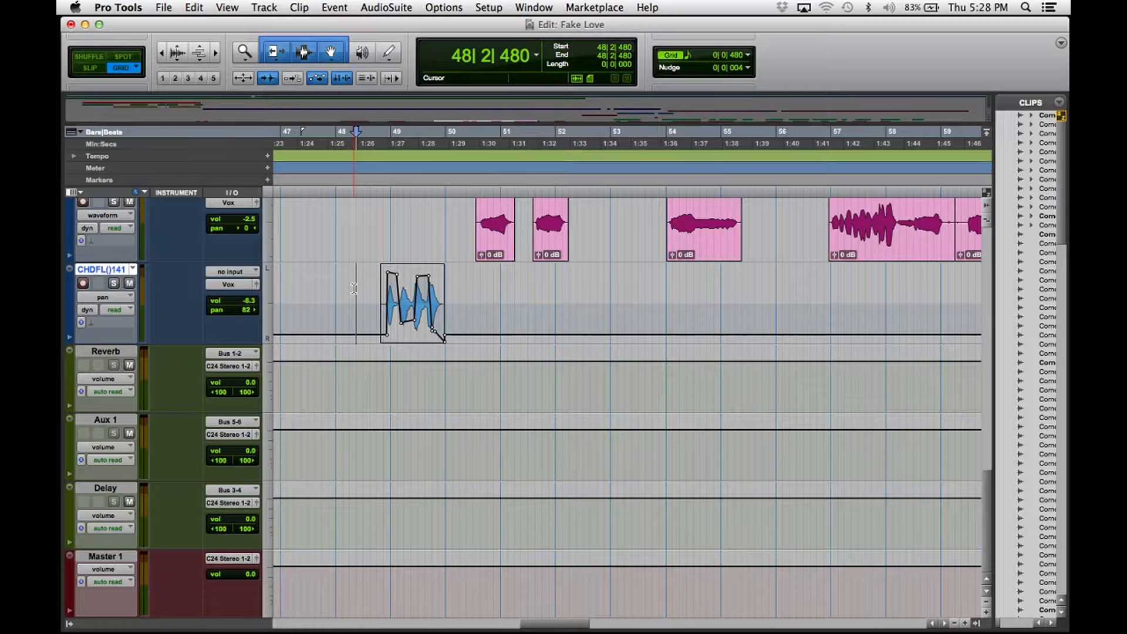
Play back the ad-lib on the CHDFL track starting from 46|4|000.
click(329, 302)
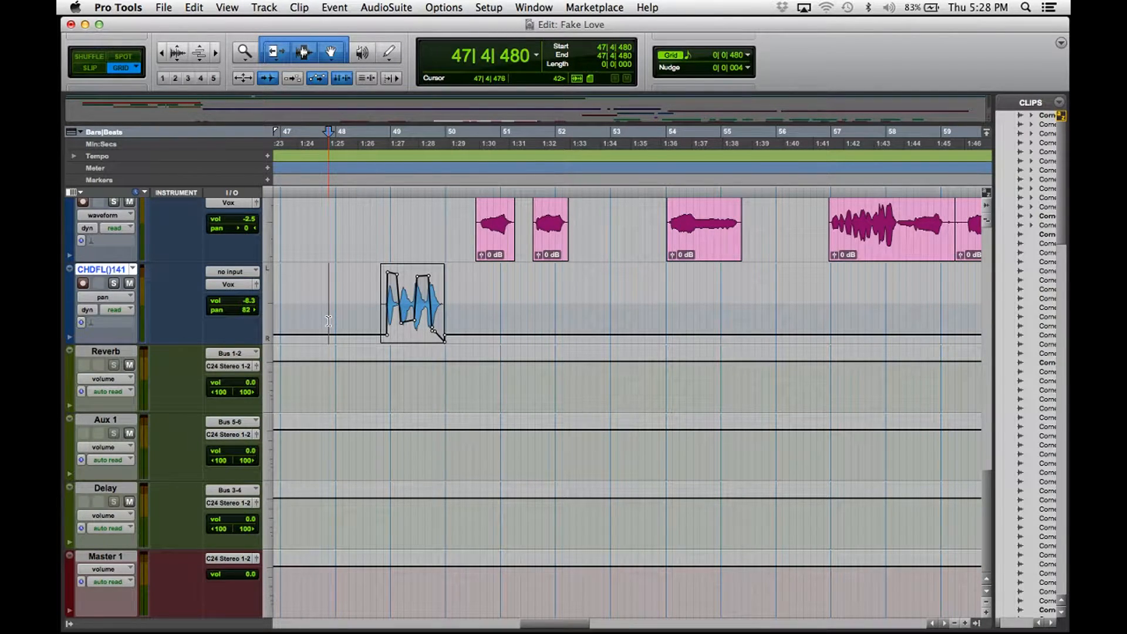
key(super+equal)
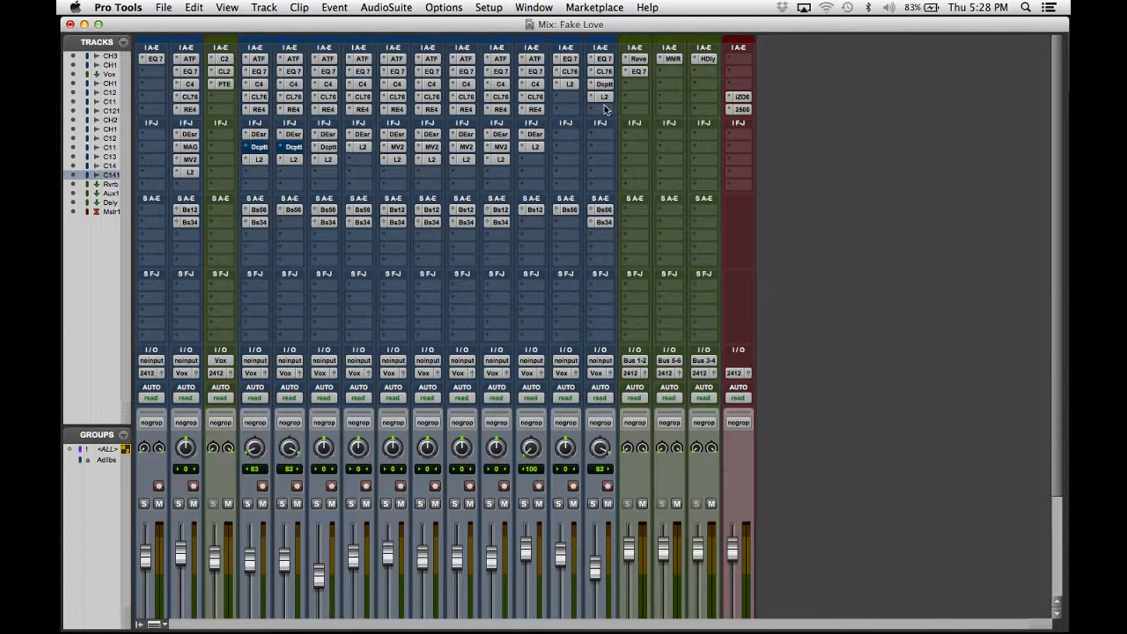
key(super+equal)
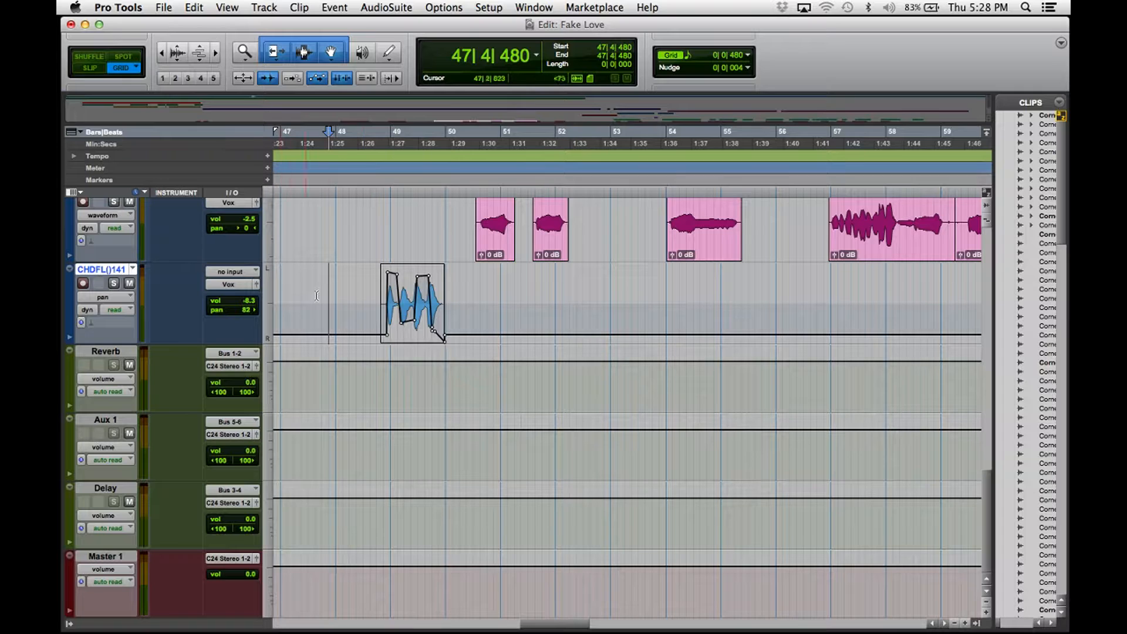
scroll(352, 300, left, 5)
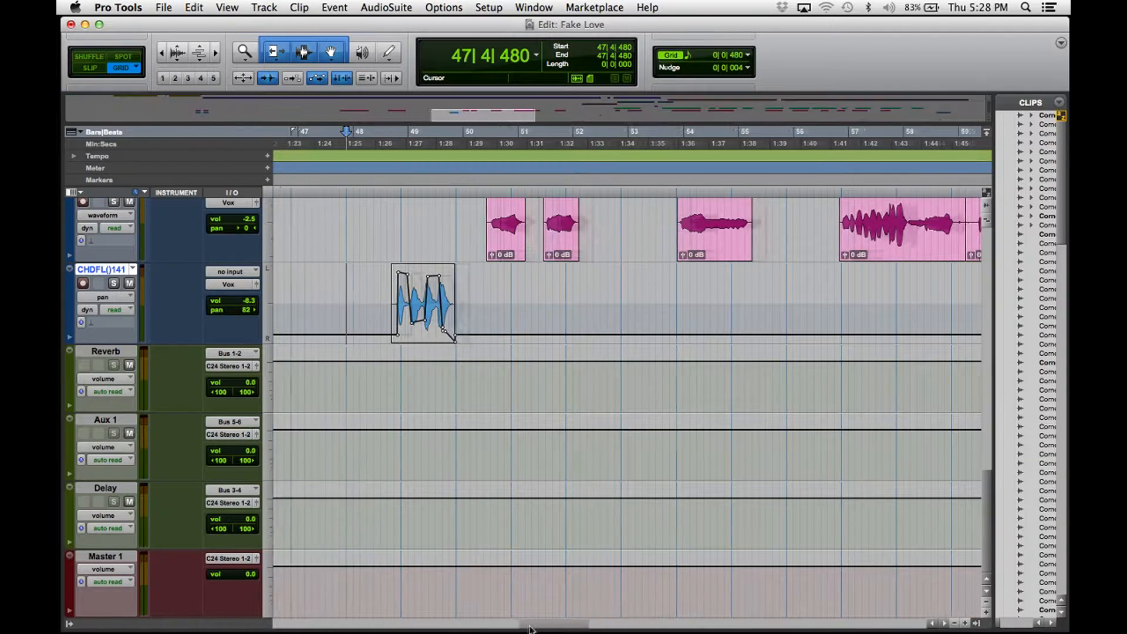
click(380, 292)
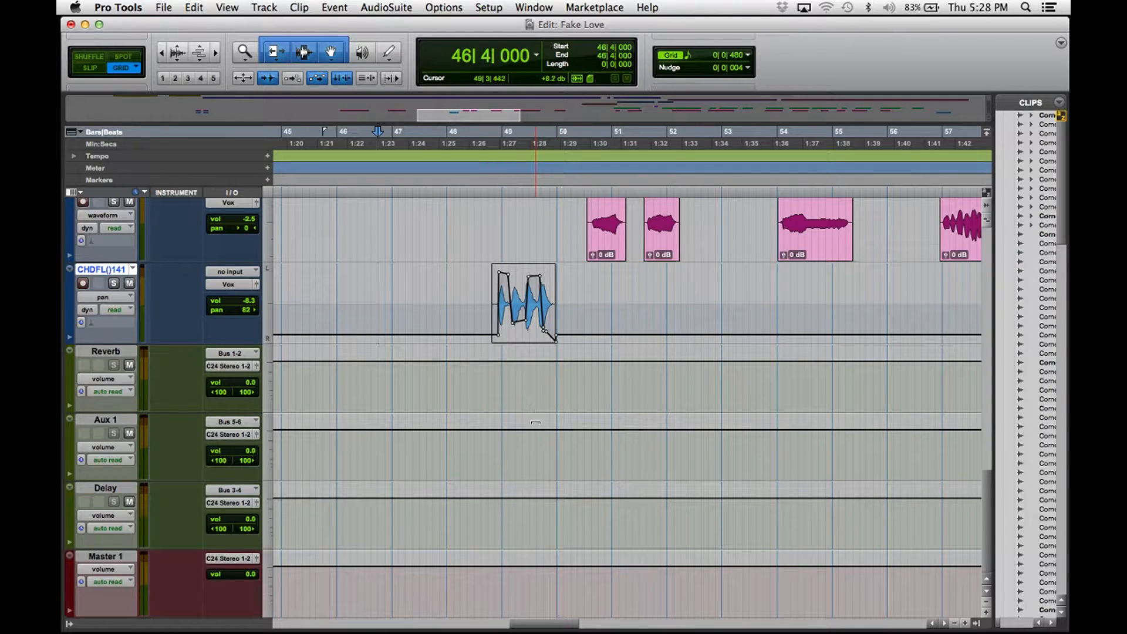
key(space)
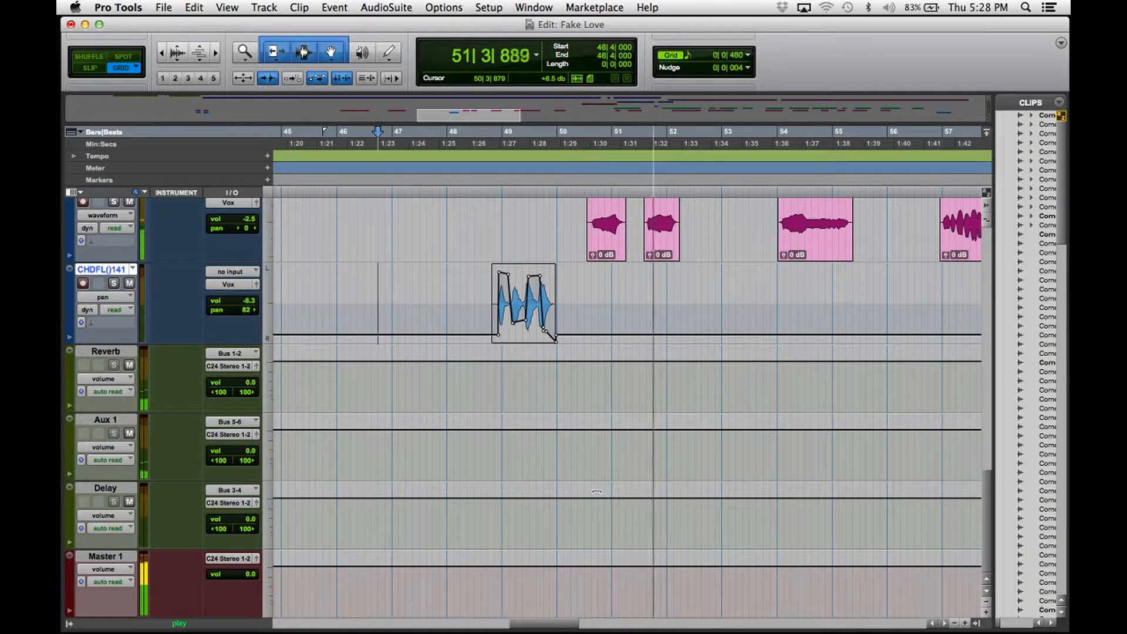
key(space)
Select 48|3|480–50|1|480 around the clip and close the finished EQ3 7-Band settings.
drag(484, 298, 562, 300)
drag(483, 302, 564, 307)
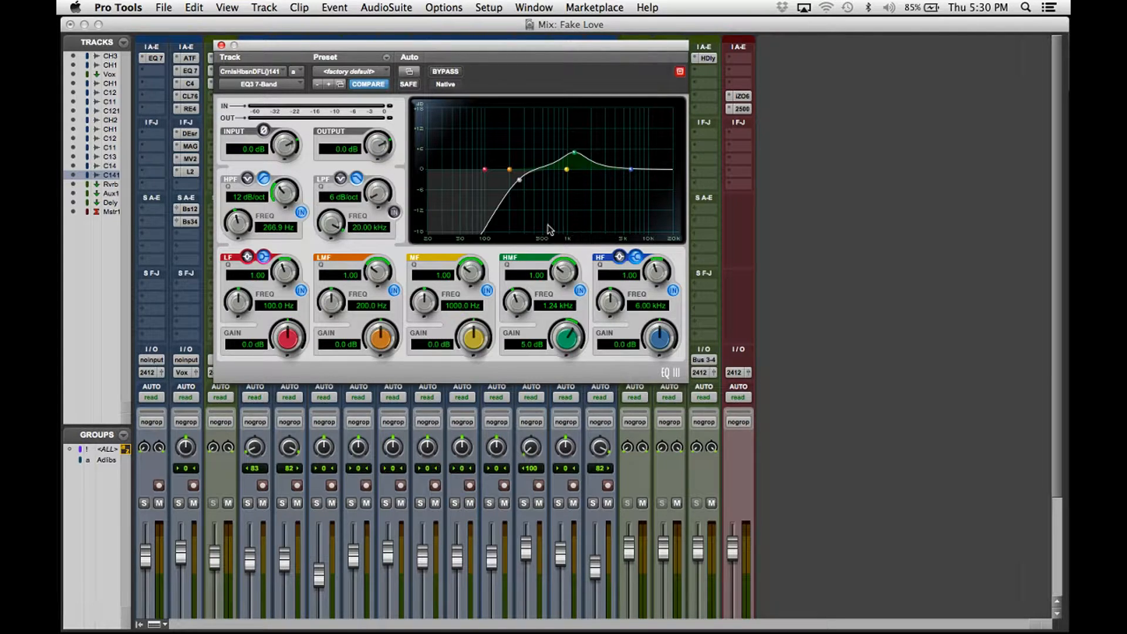
click(221, 45)
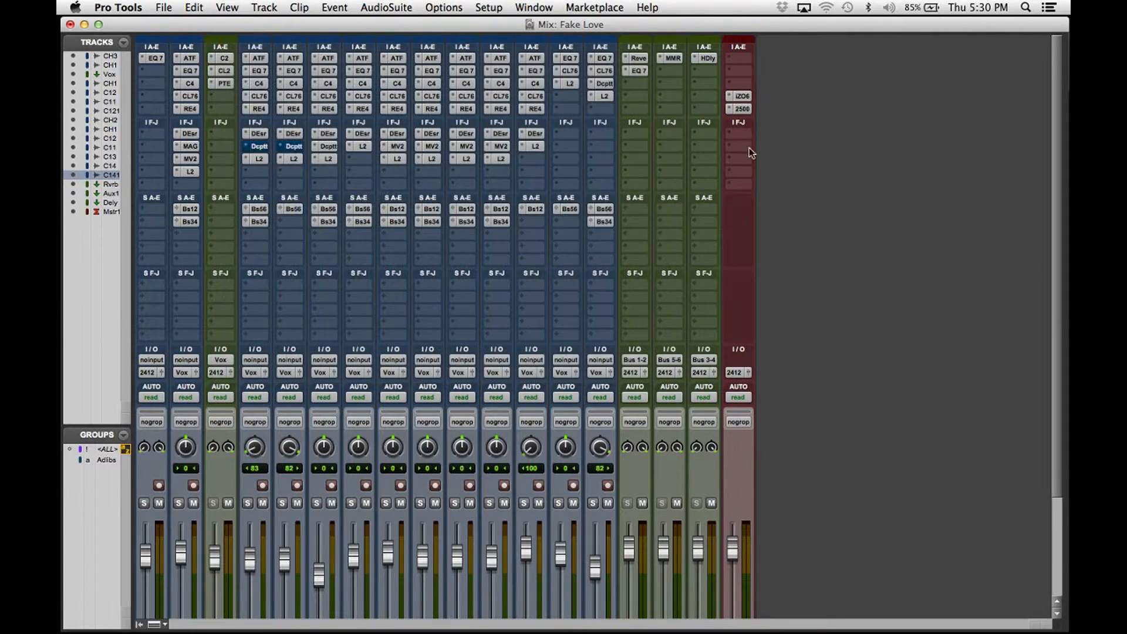
Play the selected range and solo the ad-lib track.
key(super+equal)
key(space)
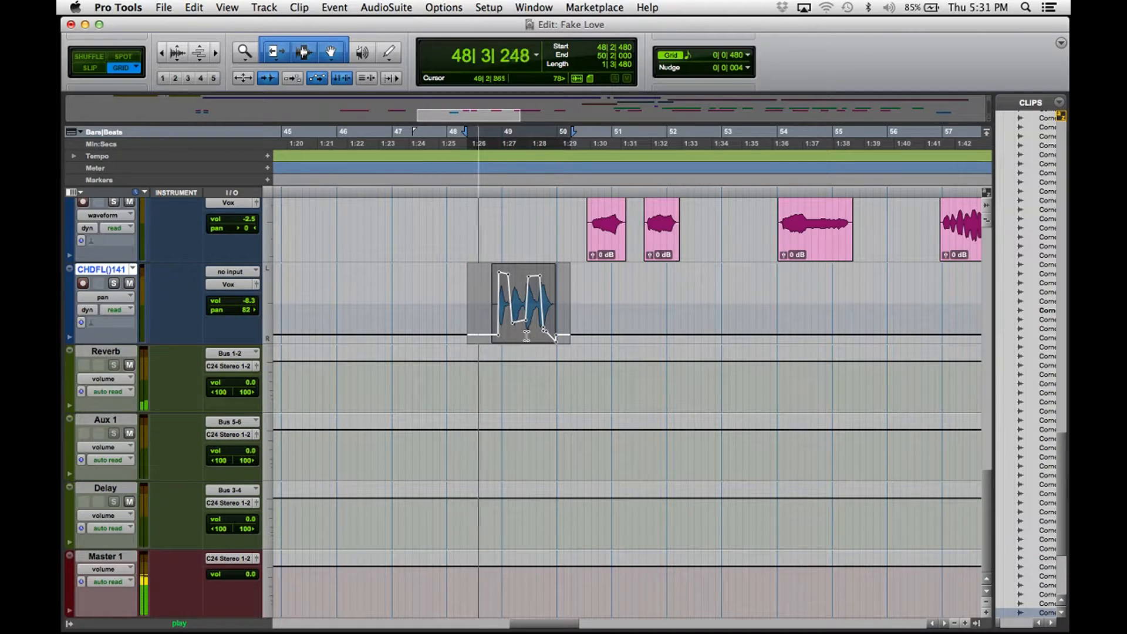
key(super+equal)
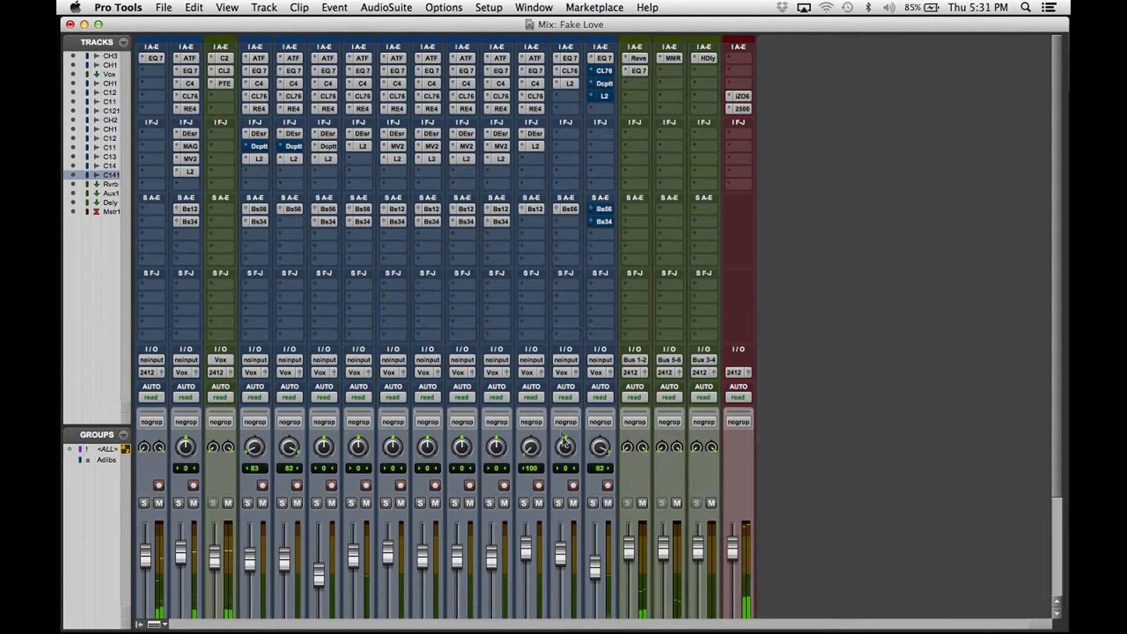
click(593, 503)
key(super+equal)
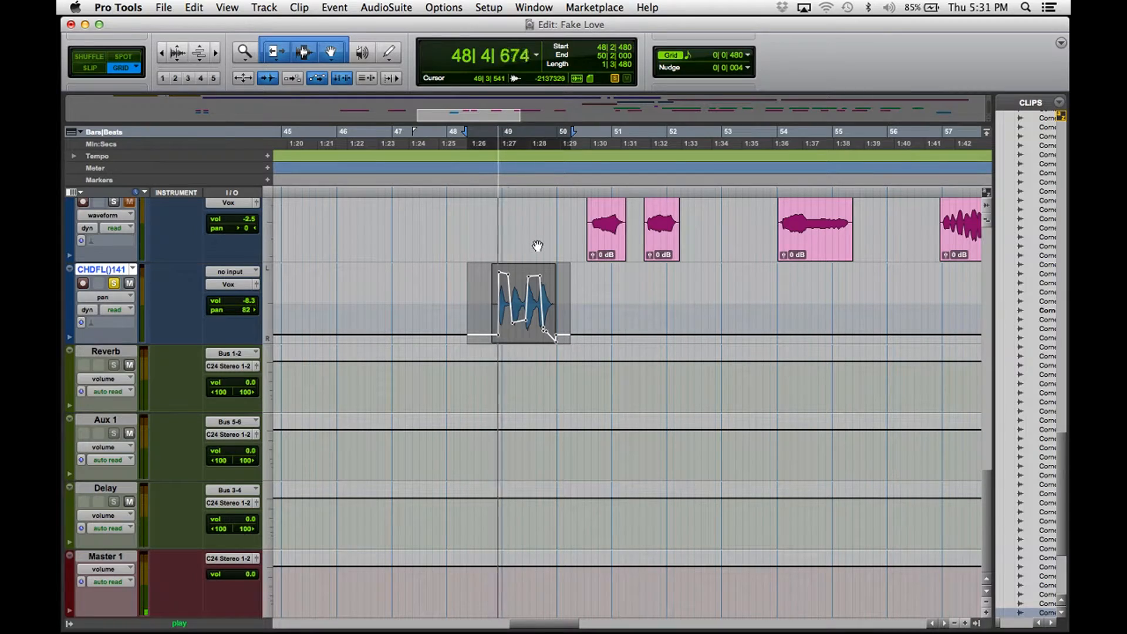
key(super+equal)
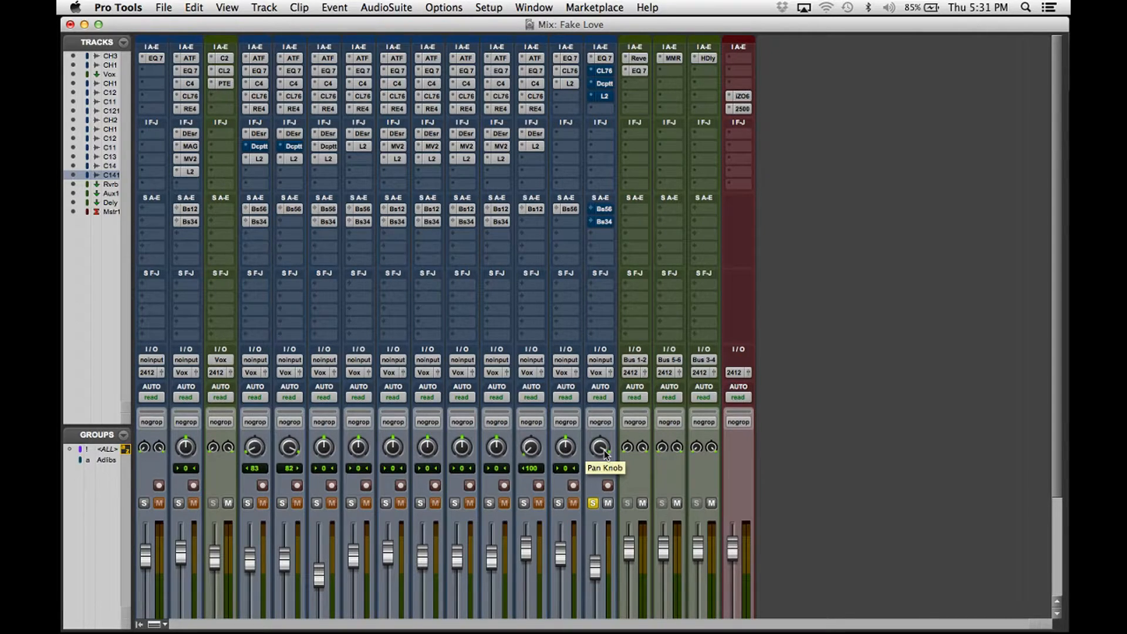
Bring up the CLA-76 compressor from the ad-lib track's inserts in the Mix window.
key(super+equal)
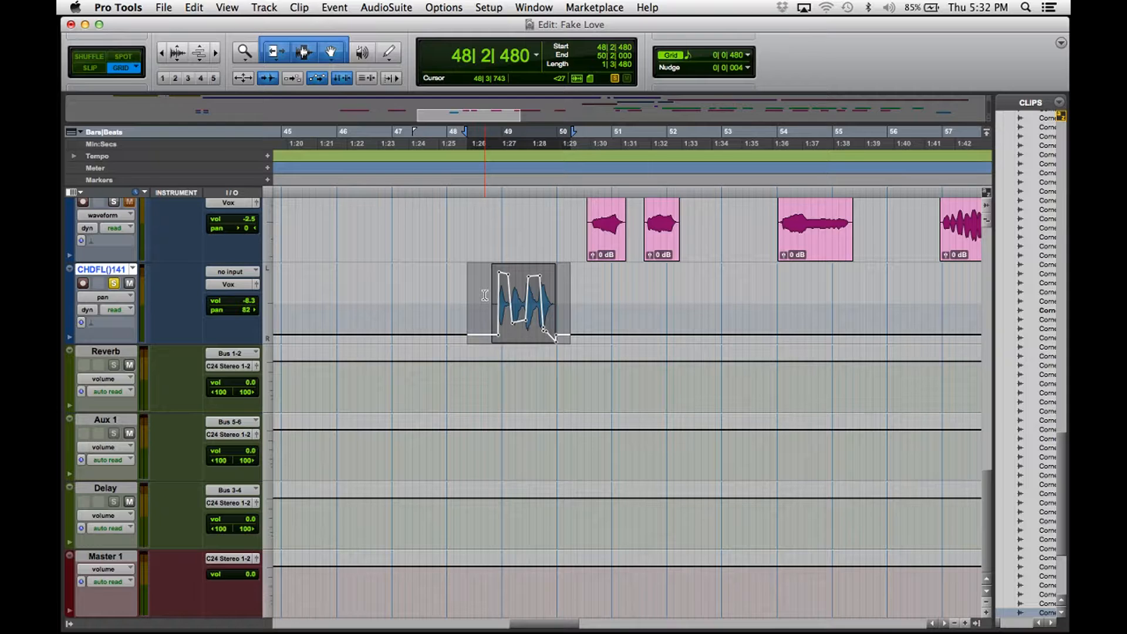
key(super+equal)
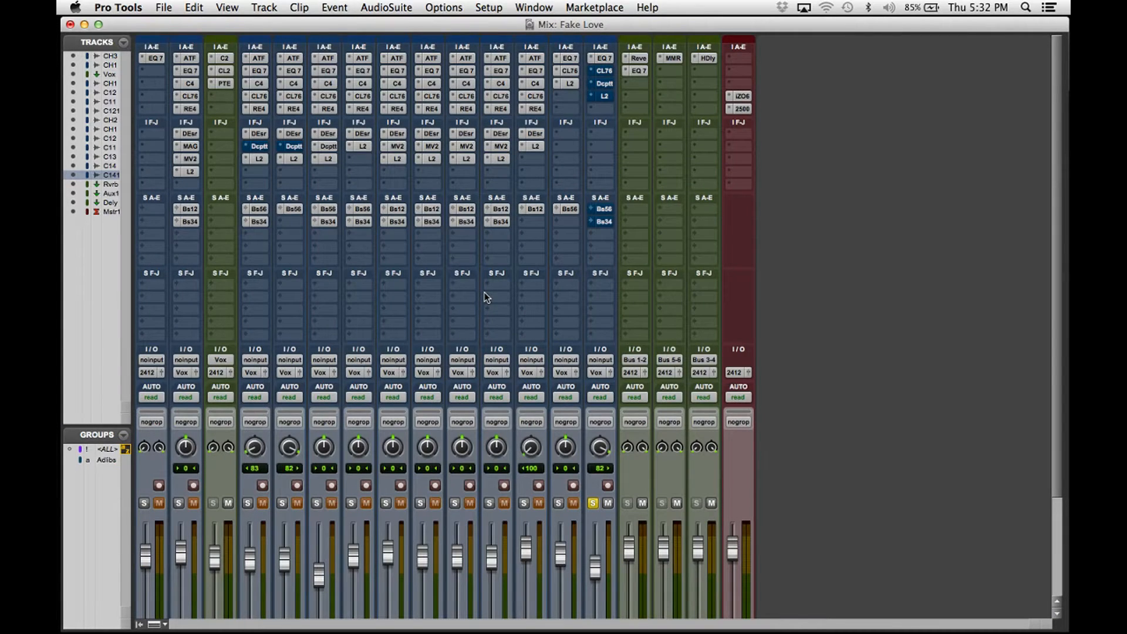
click(605, 71)
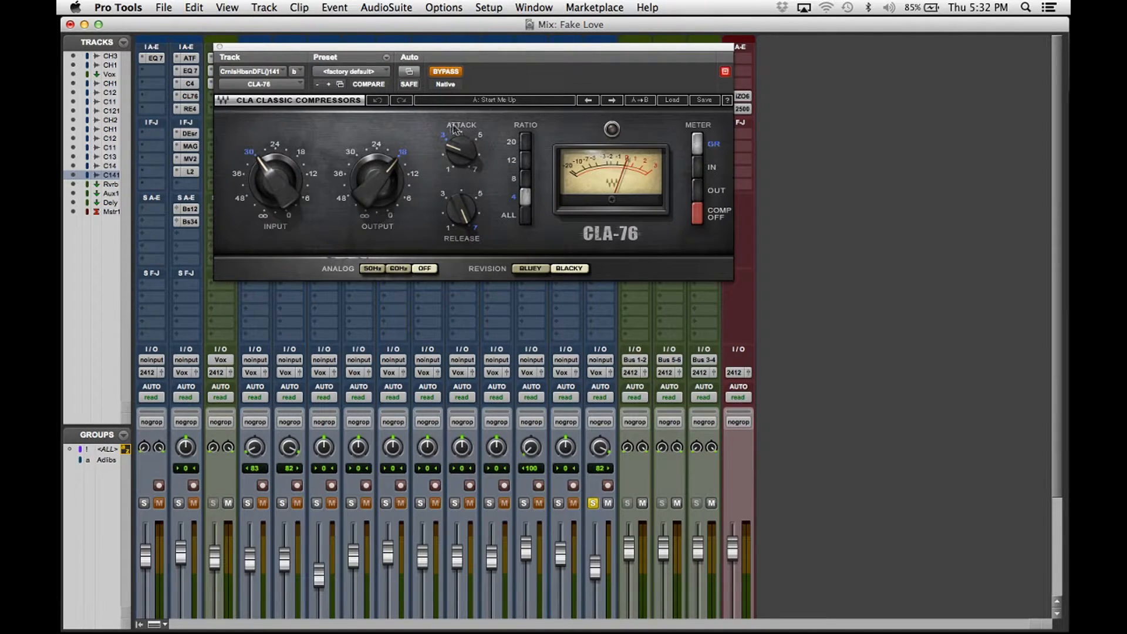
Set the CLA-76 input, attack 2.70 and release 7, keeping ratio at 4.
click(275, 182)
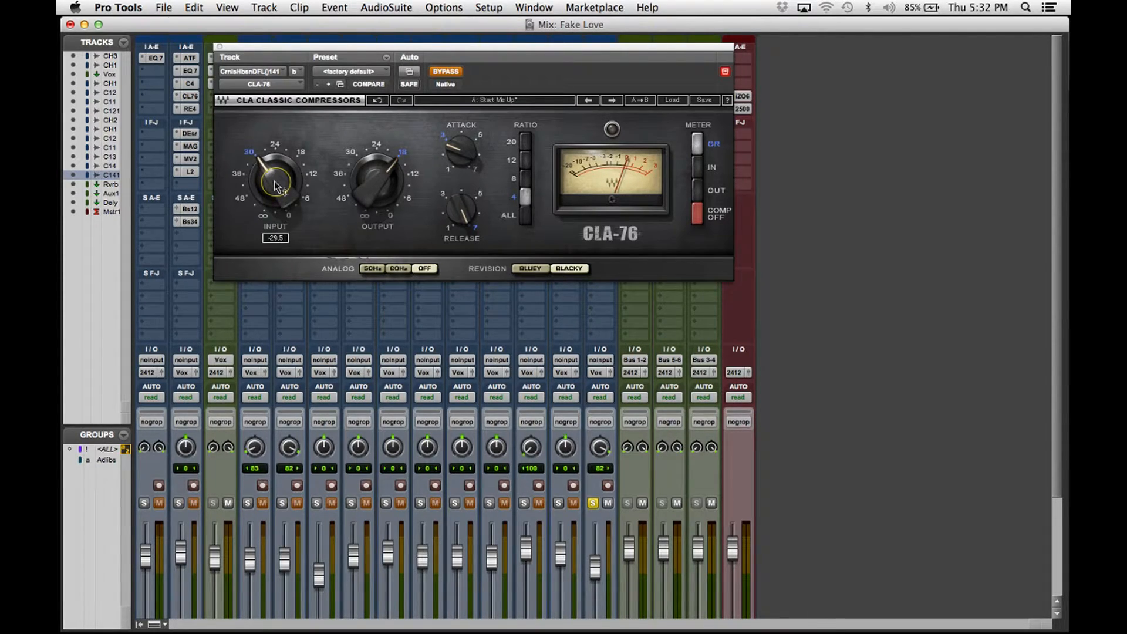
click(461, 151)
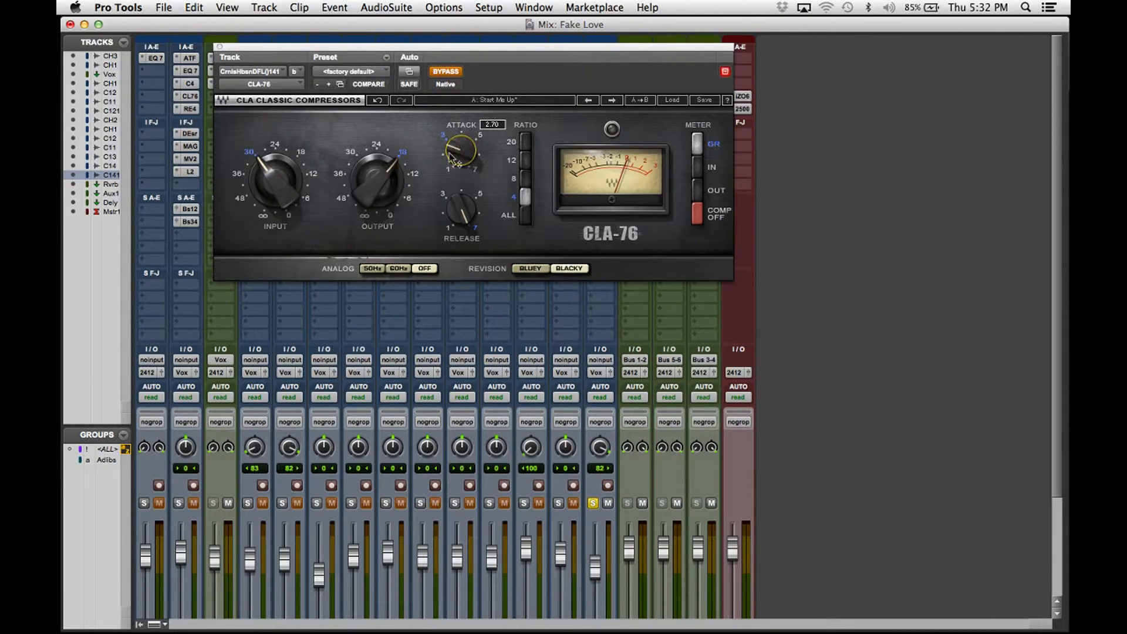
click(463, 212)
click(525, 199)
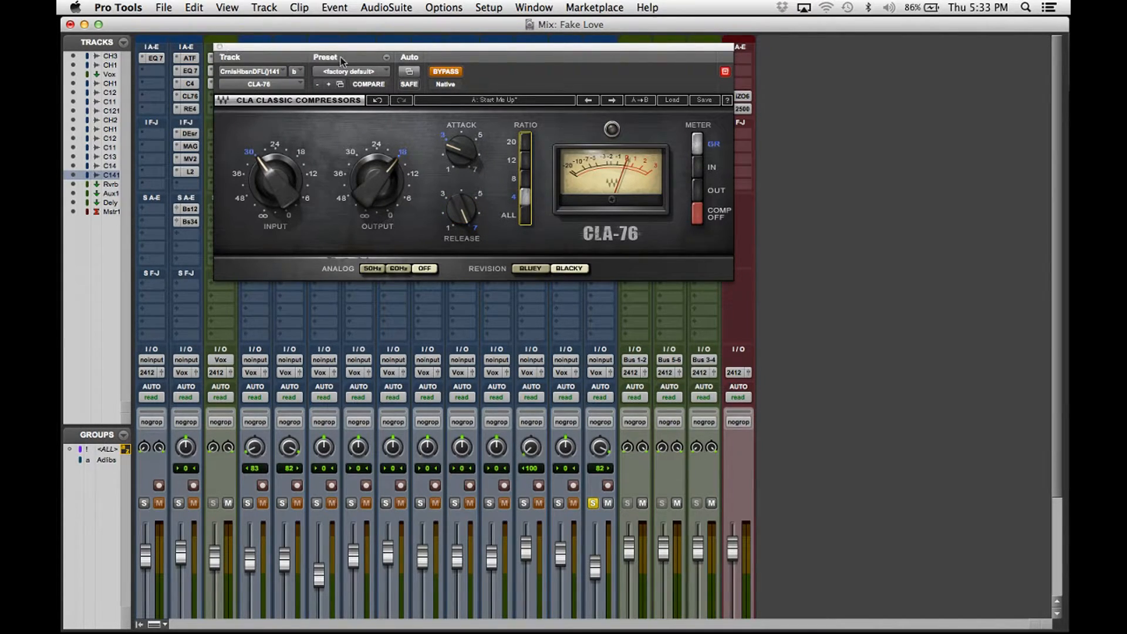
Compare the CLA-76 bypassed and active during playback, leaving it switched on.
key(super+equal)
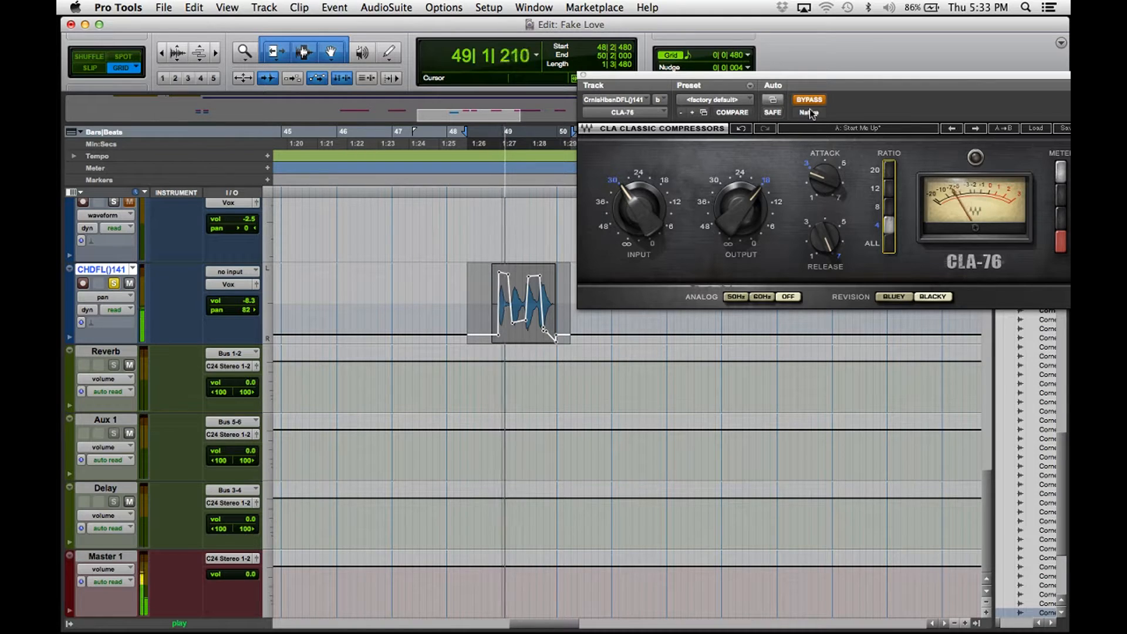
click(809, 100)
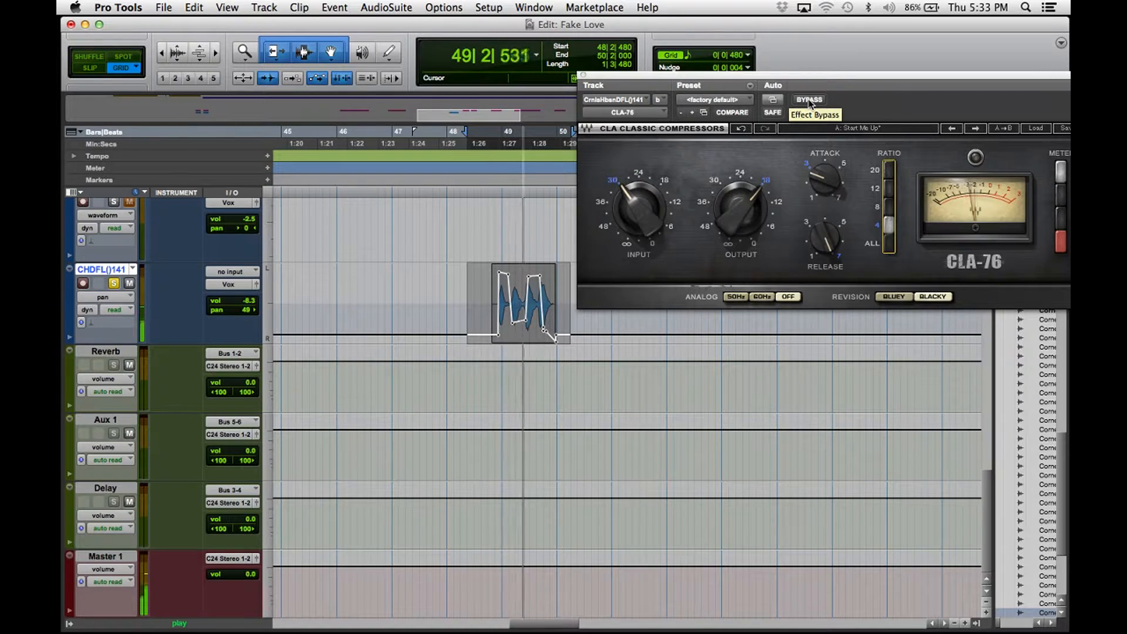
key(space)
click(810, 101)
click(810, 101)
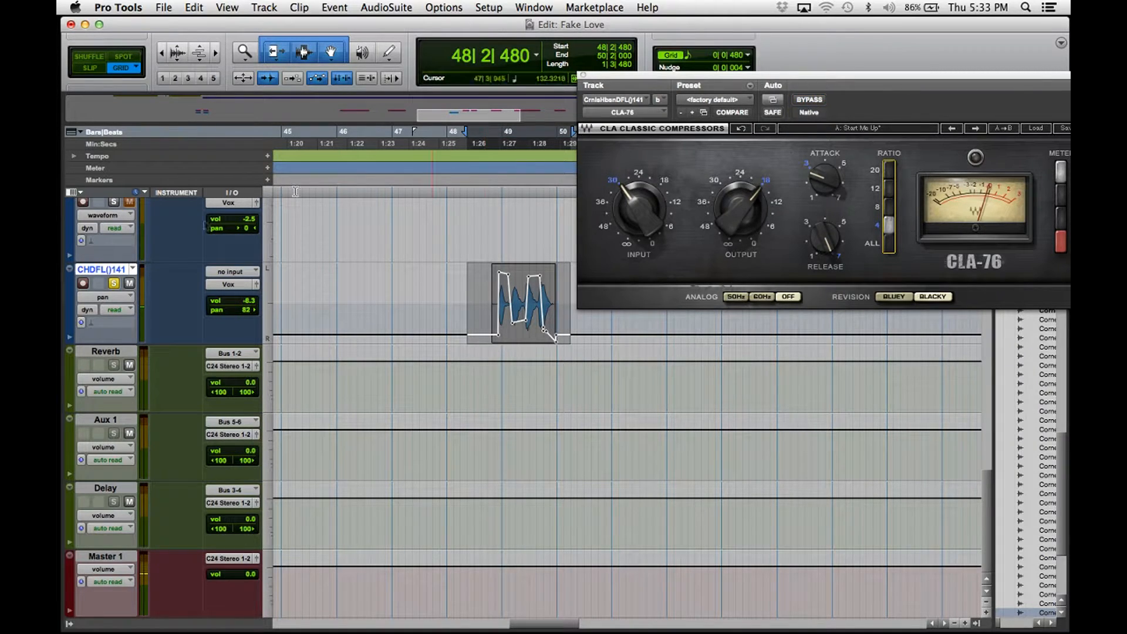
Unsolo the ad-lib, audition it in the full mix, and bring up its Decapitator.
click(110, 285)
key(space)
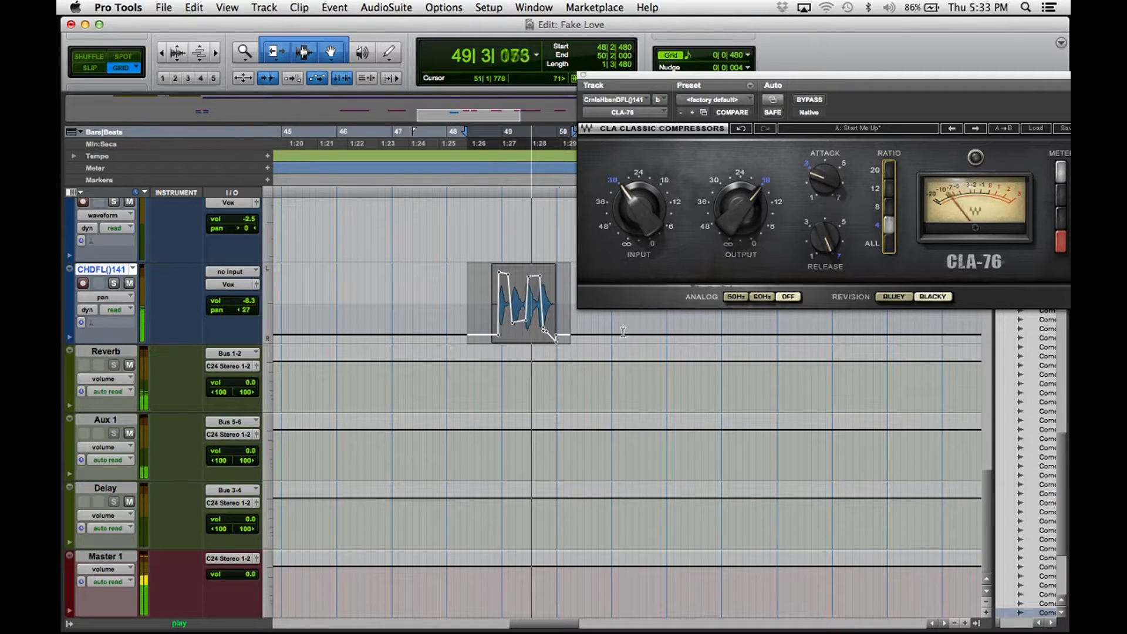
key(space)
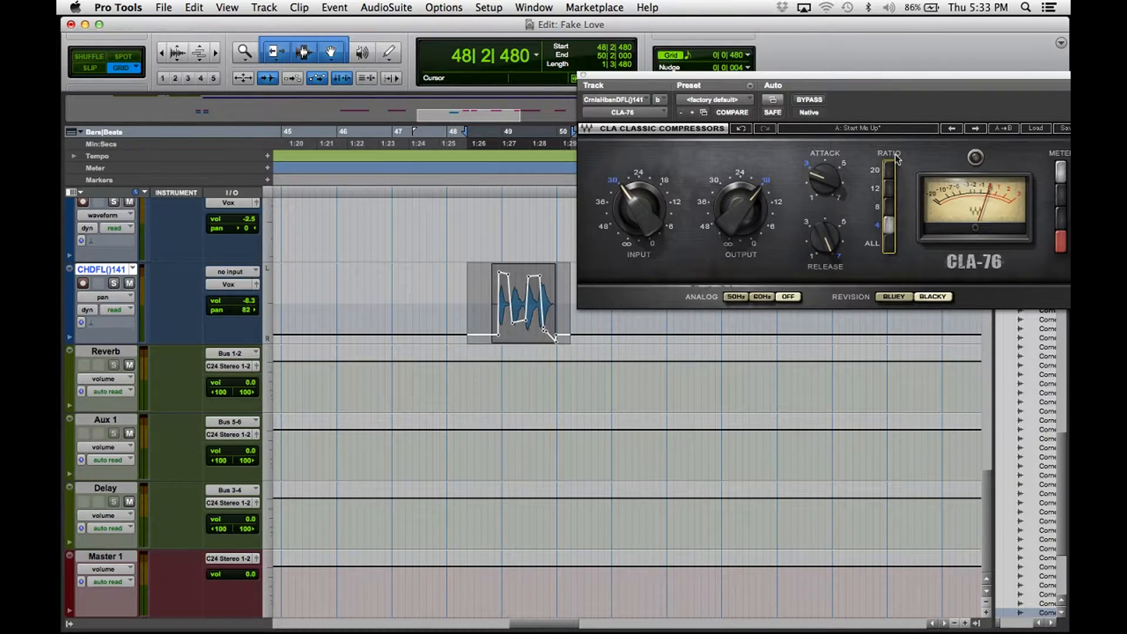
key(super+equal)
click(605, 83)
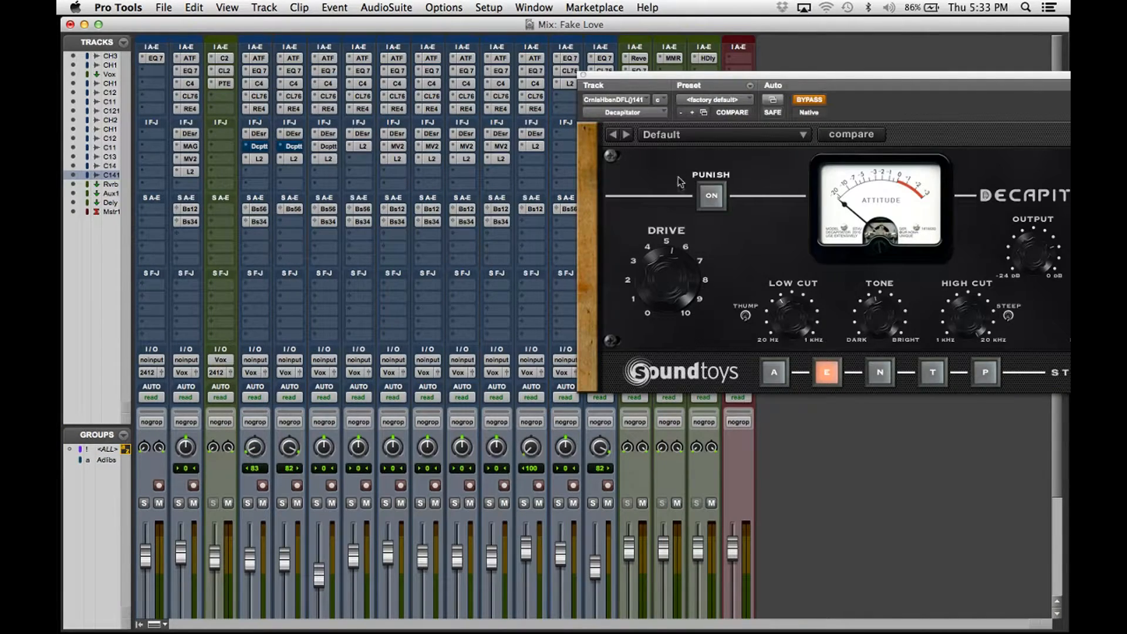
Pick Decapitator's E saturation style after comparing it with A, and re-enable the plugin.
drag(705, 76, 537, 61)
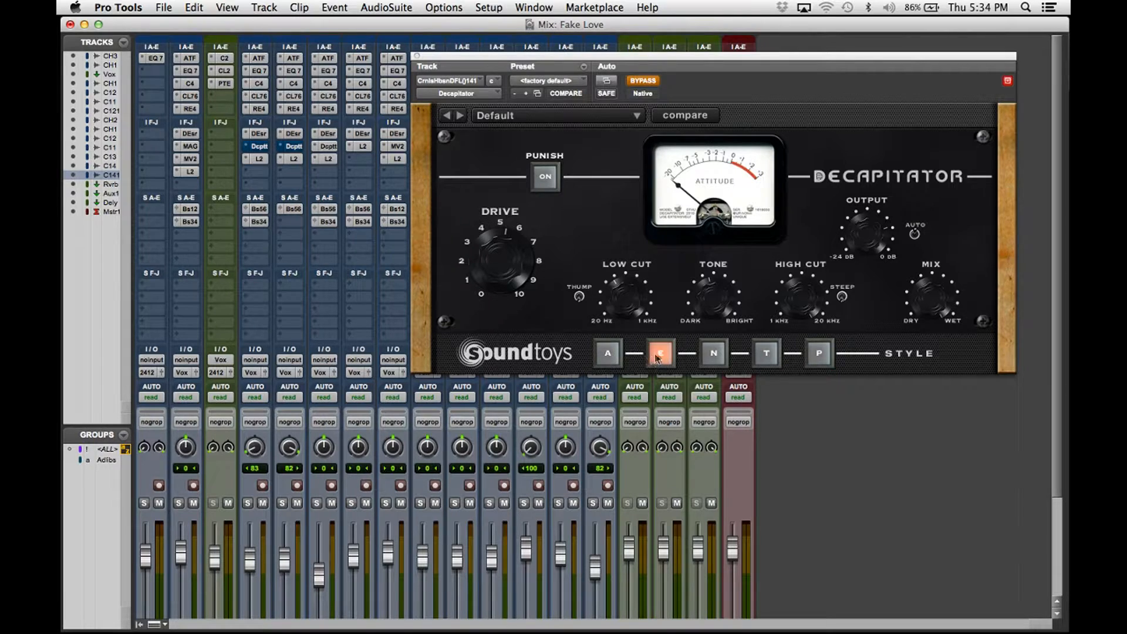
click(607, 356)
click(661, 352)
click(608, 353)
click(662, 353)
click(644, 83)
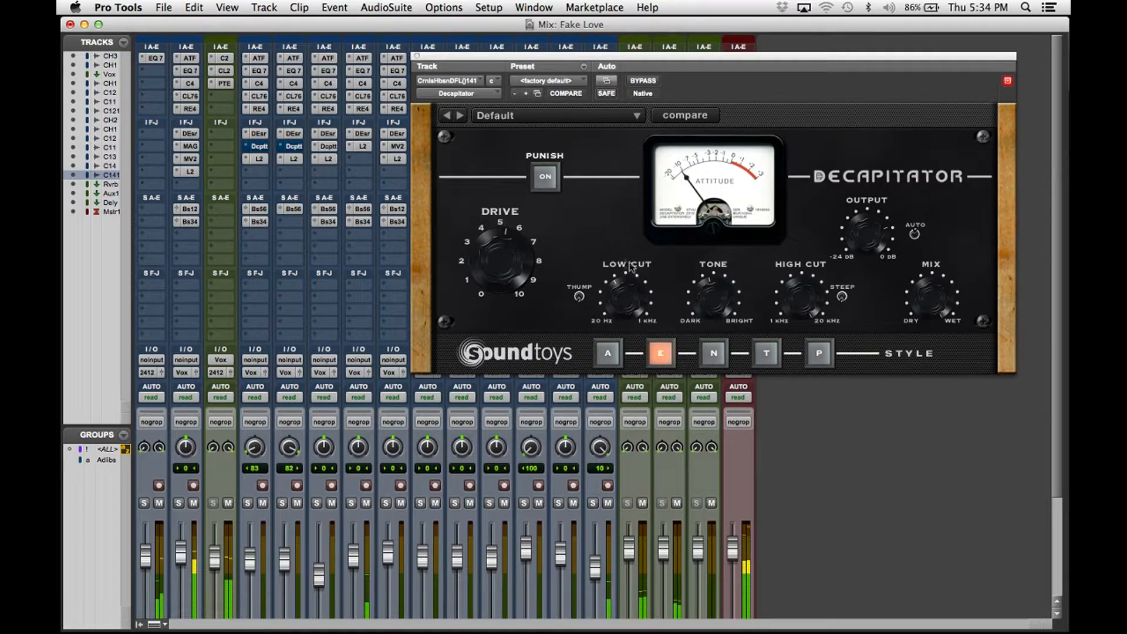
Audition the ad-lib with Decapitator bypassed and active, then close the plugin window.
key(super+equal)
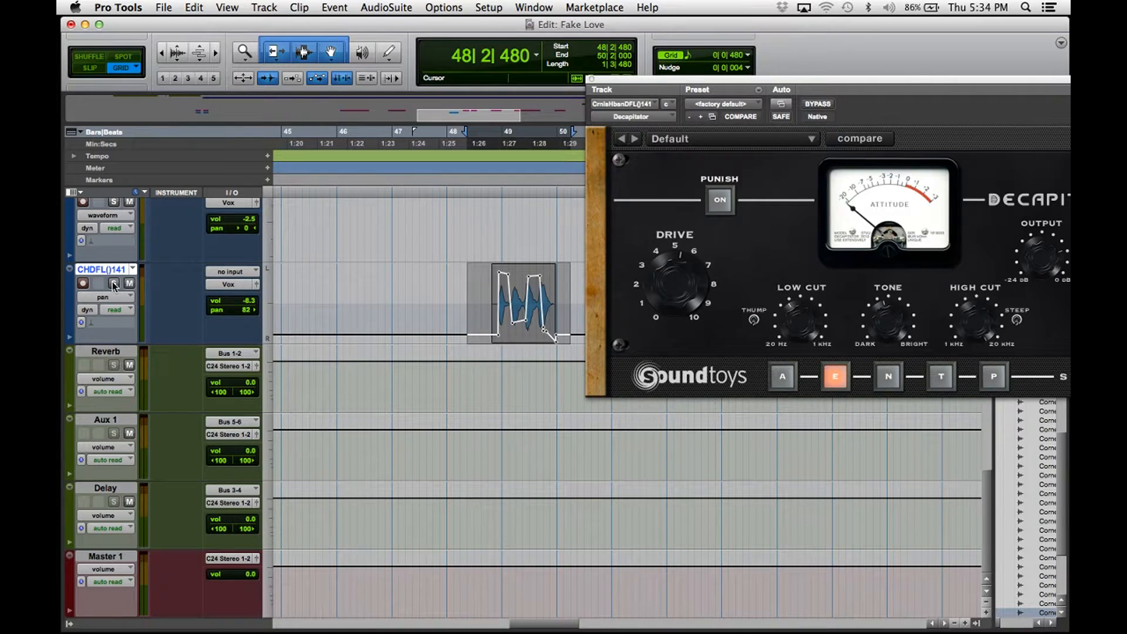
key(space)
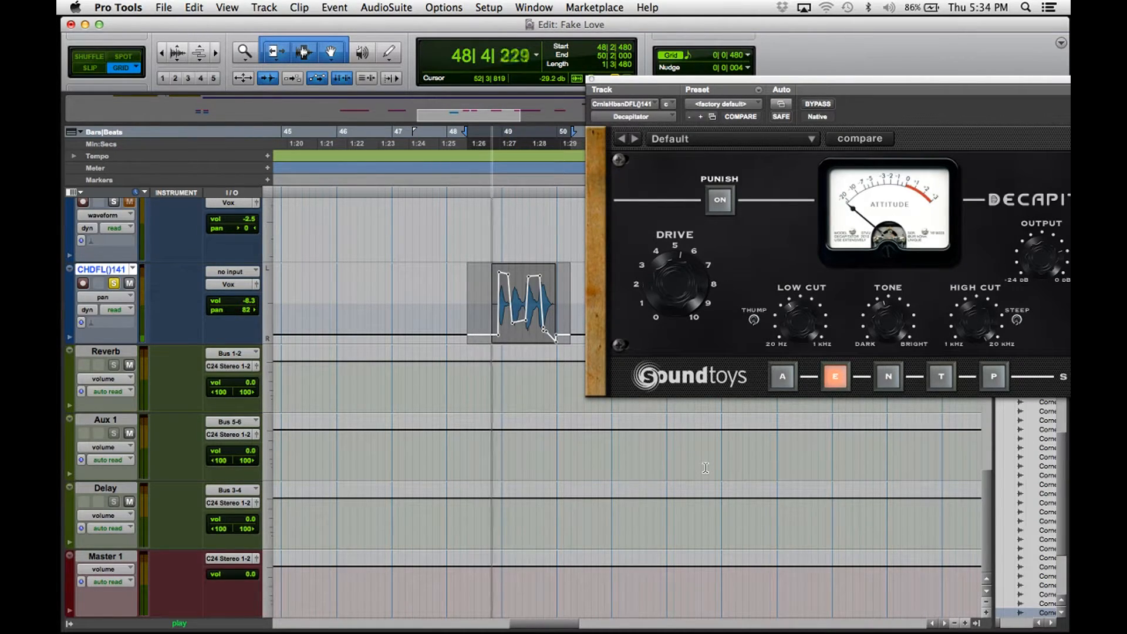
key(space)
click(817, 106)
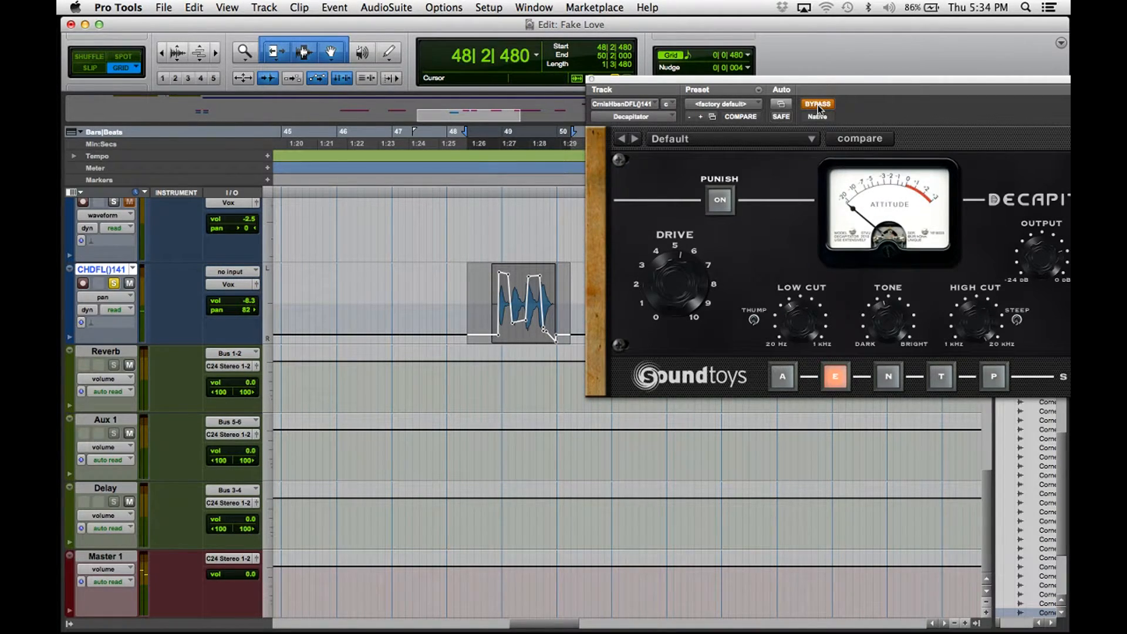
key(space)
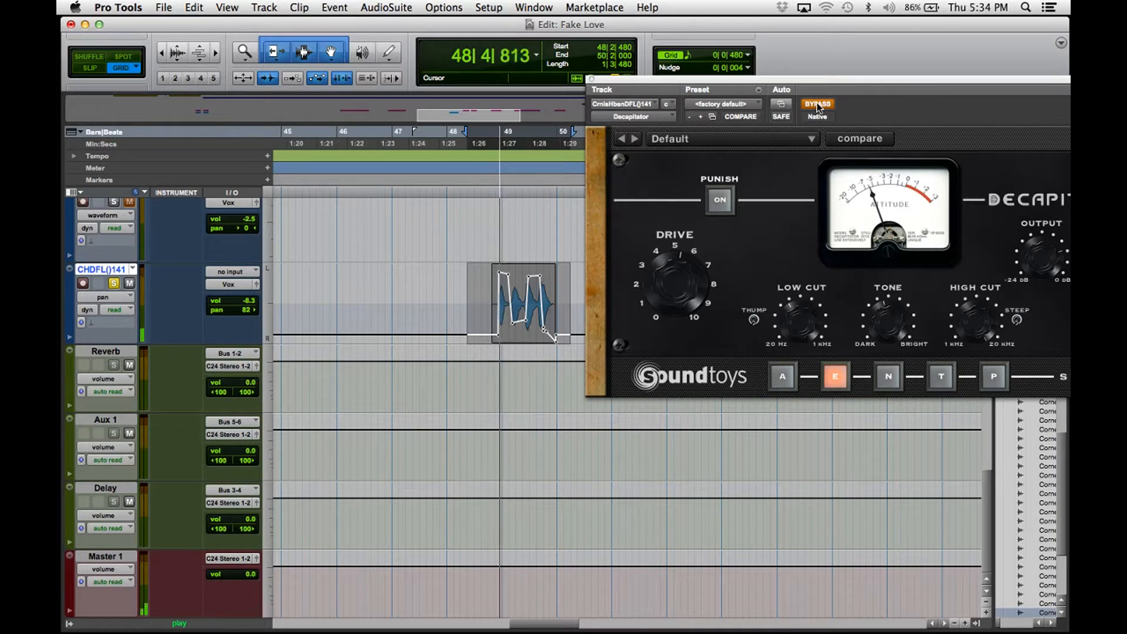
key(space)
click(818, 106)
key(space)
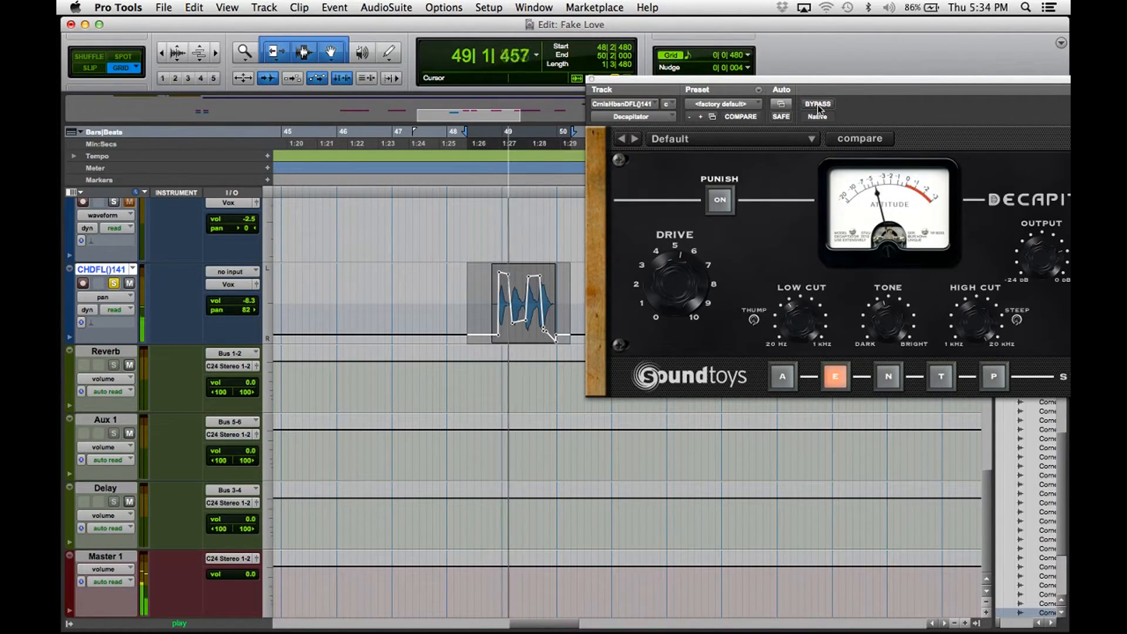
key(space)
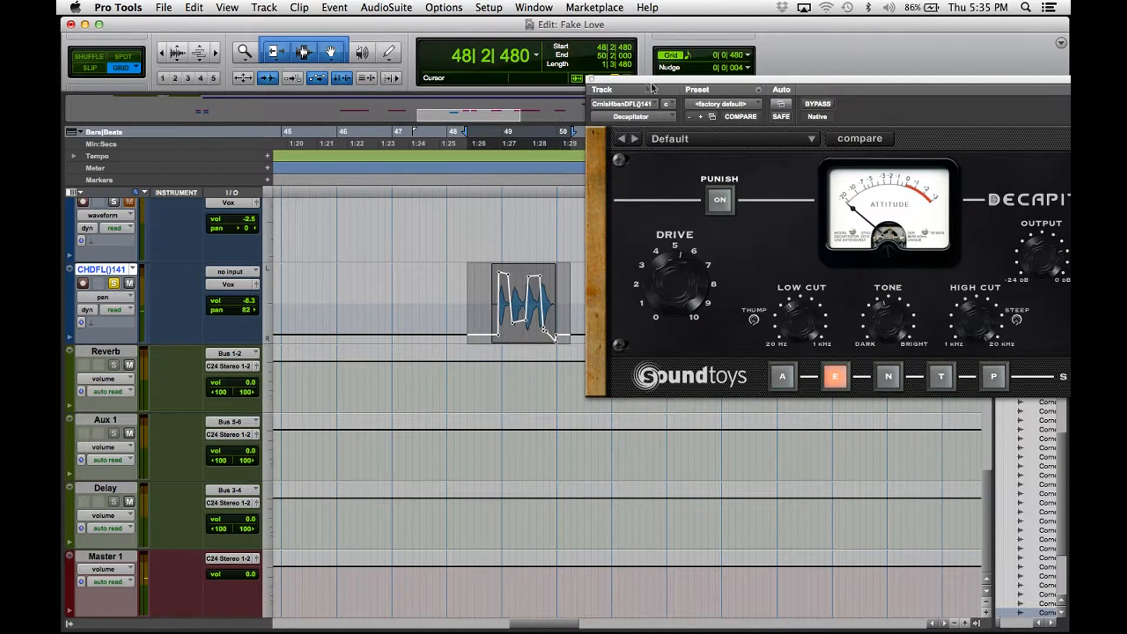
drag(633, 79, 605, 86)
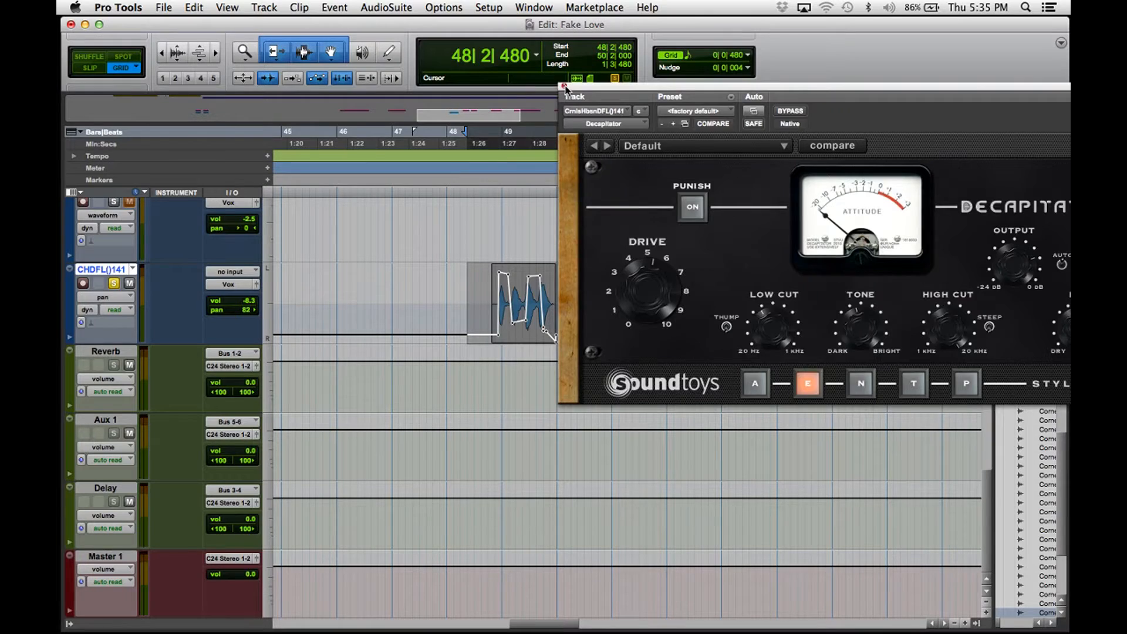
click(564, 87)
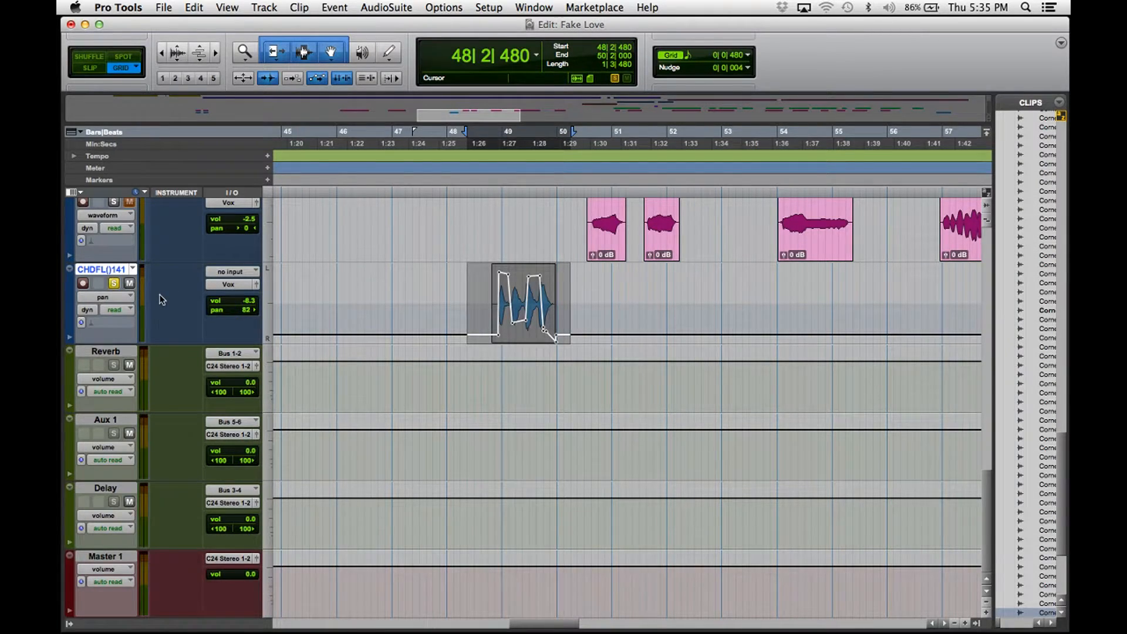
Bring up the ad-lib's L2 Ultramaximizer and move its window aside.
key(super+equal)
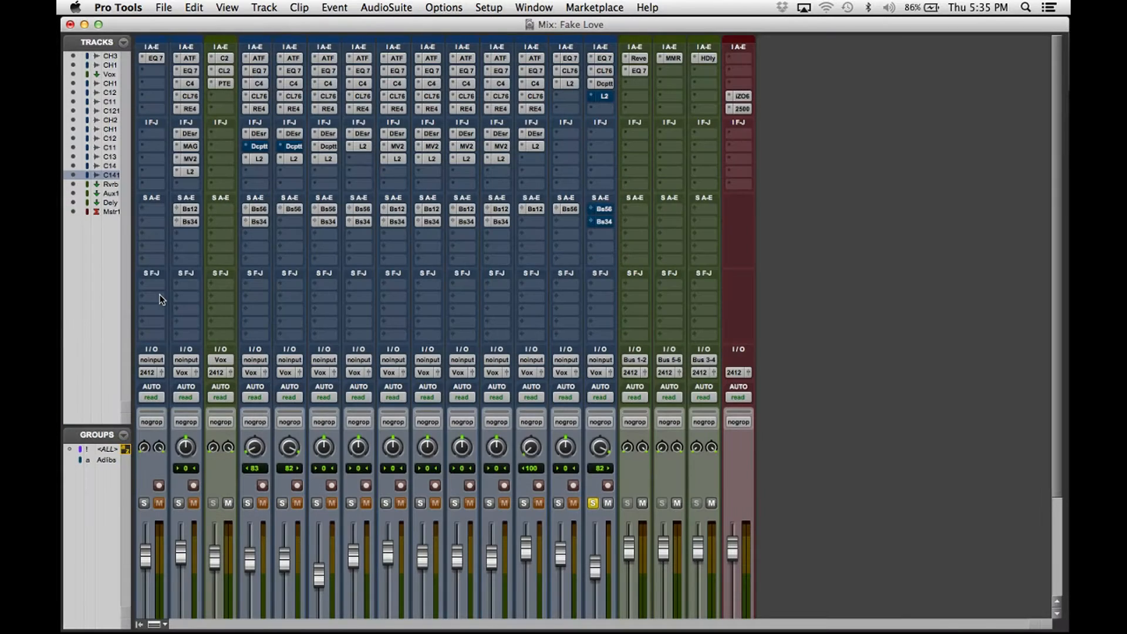
click(607, 96)
drag(604, 86, 557, 63)
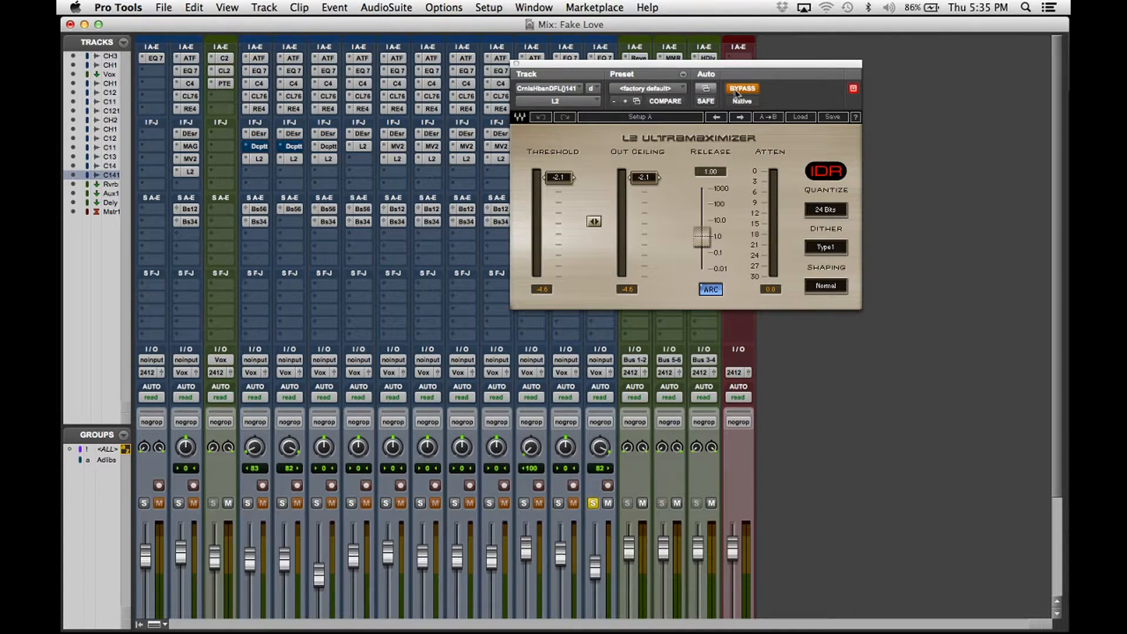
drag(732, 66, 820, 36)
Unsolo the ad-lib and audition the L2 bypassed versus active, leaving it on.
key(super+equal)
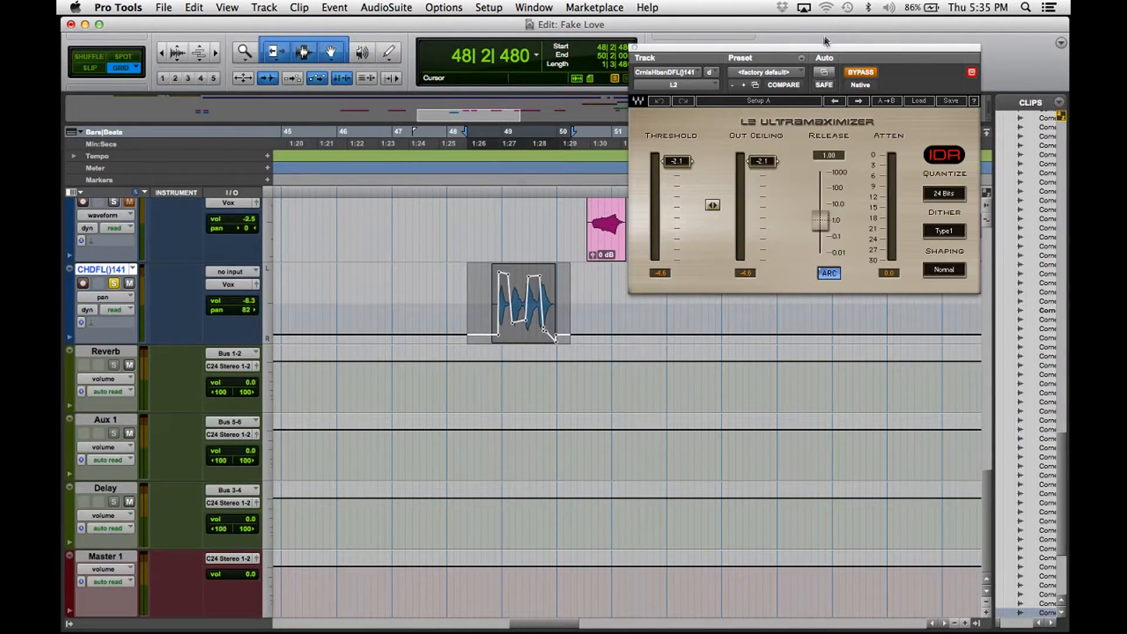
click(113, 284)
key(space)
click(861, 73)
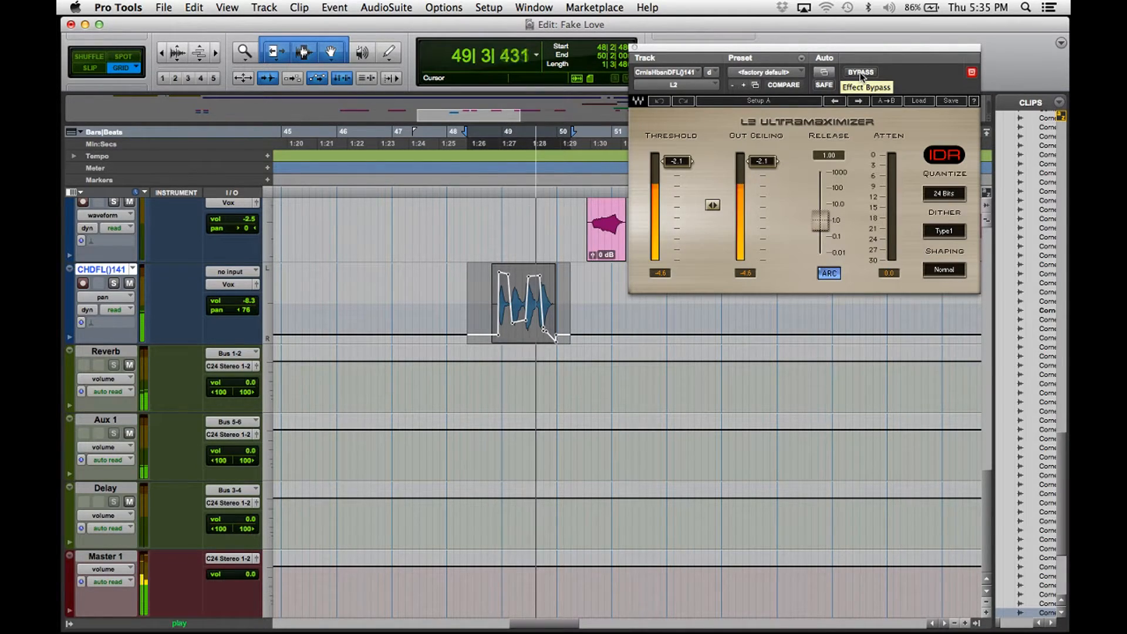
click(860, 73)
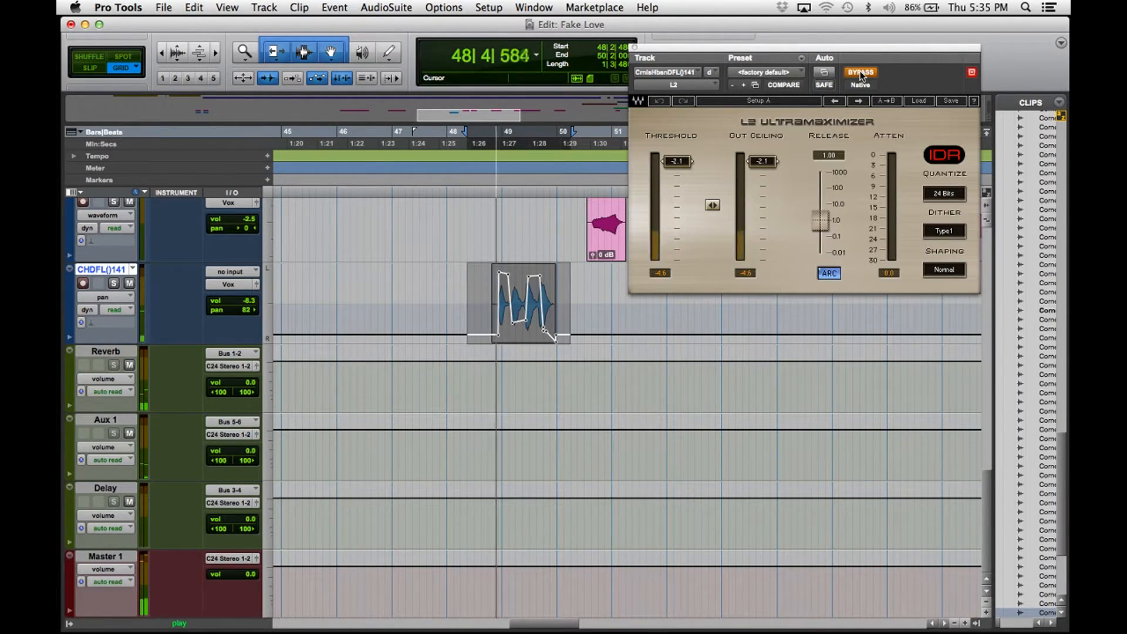
click(861, 73)
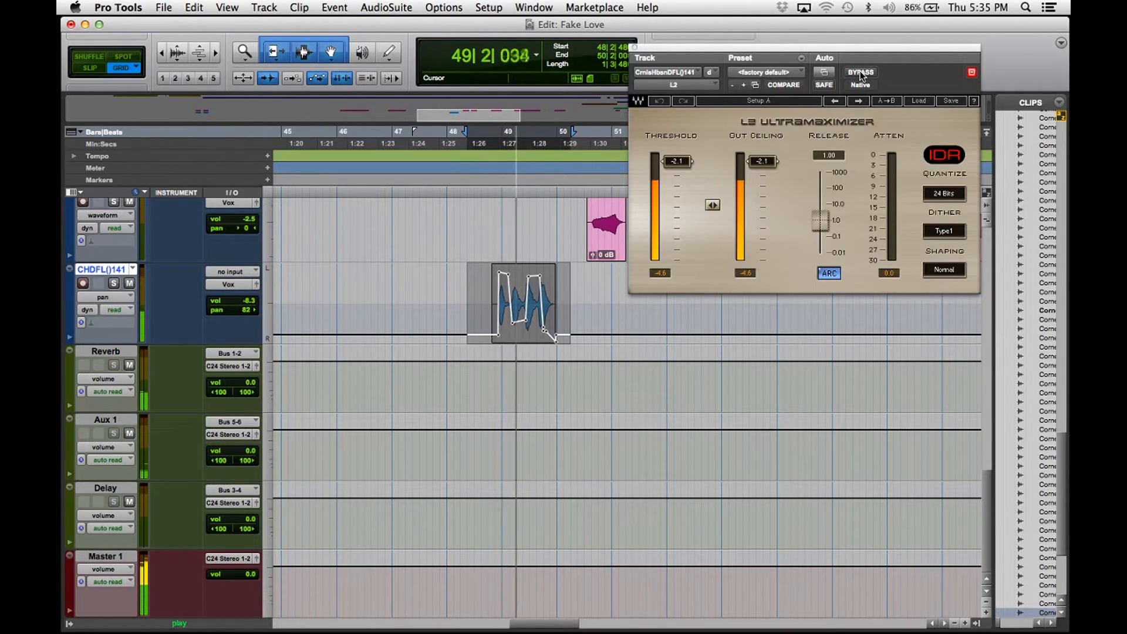
key(space)
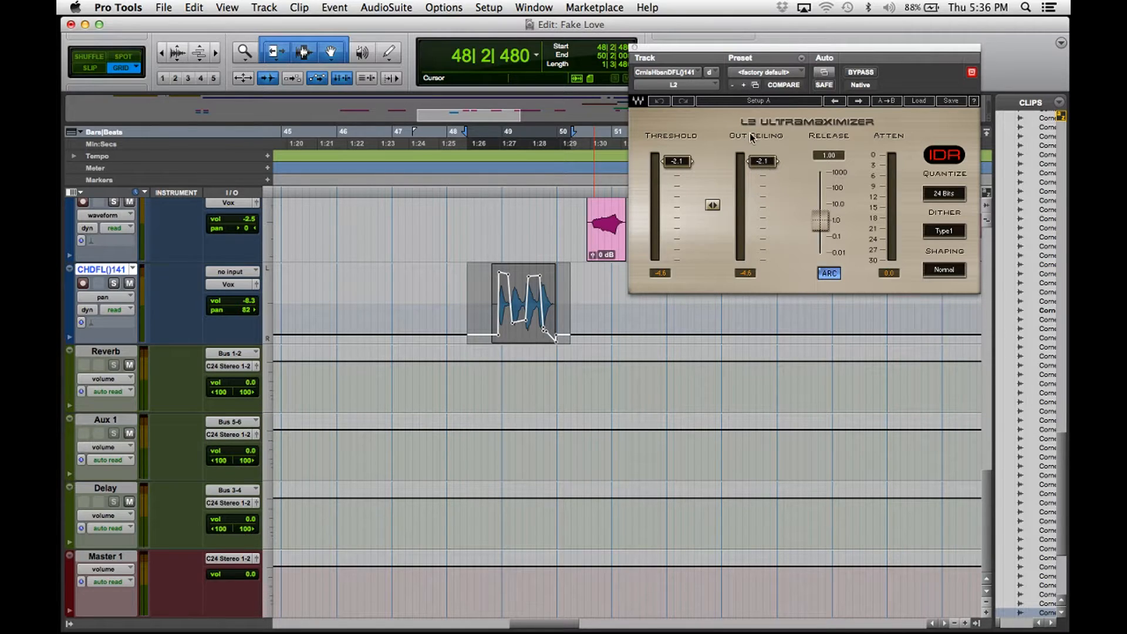
Reset the L2 threshold and out ceiling to 0.0, then lower the ceiling slightly.
drag(676, 167, 677, 159)
drag(762, 164, 762, 158)
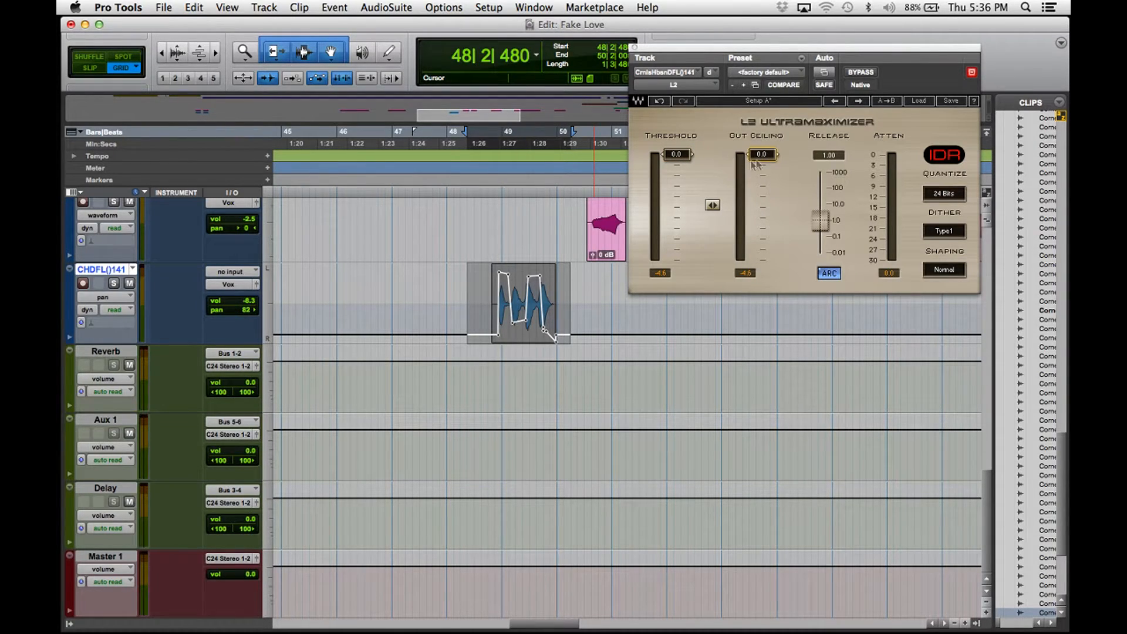
drag(762, 160, 762, 159)
While playing, set L2 threshold -2.0 and out ceiling -2.2, compare bypass, then close it.
key(space)
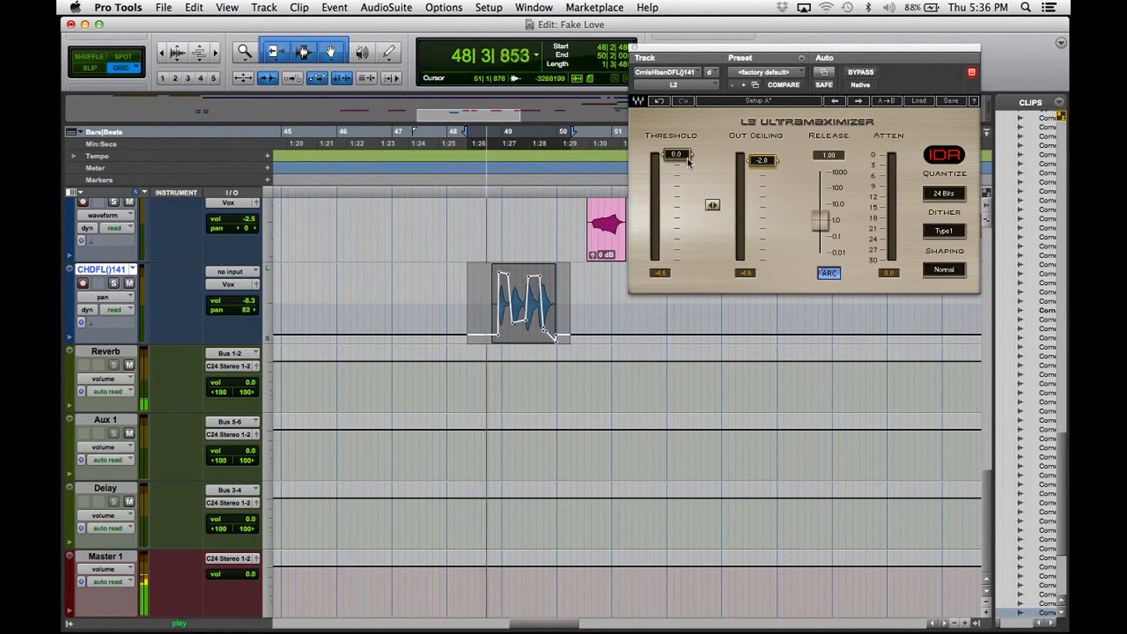
drag(678, 160, 678, 161)
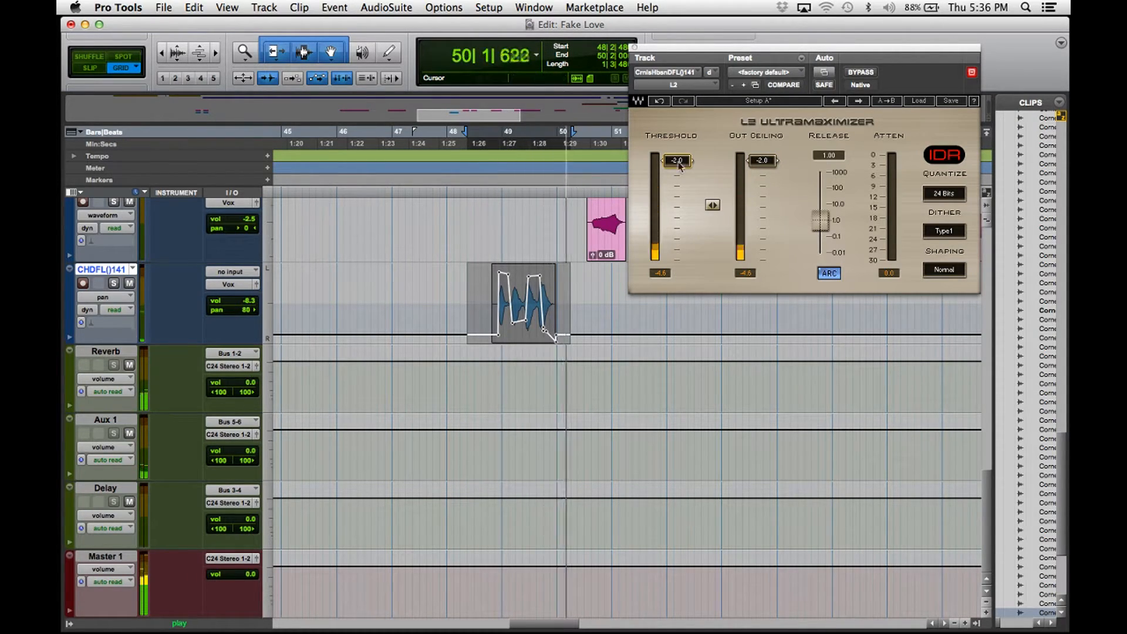
drag(763, 161, 763, 162)
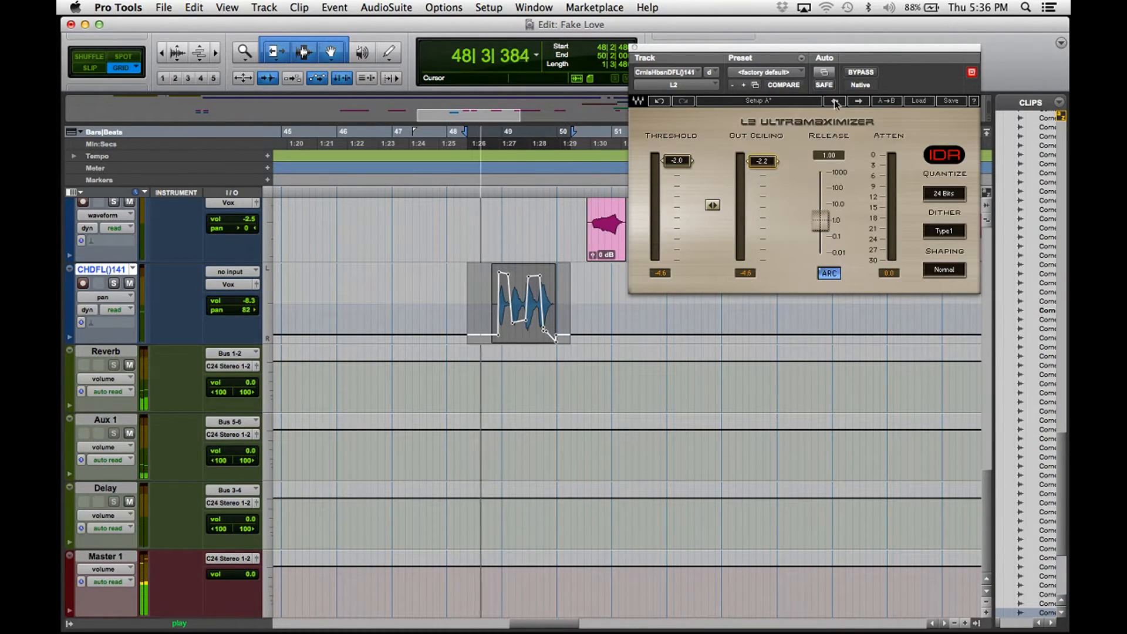
click(858, 71)
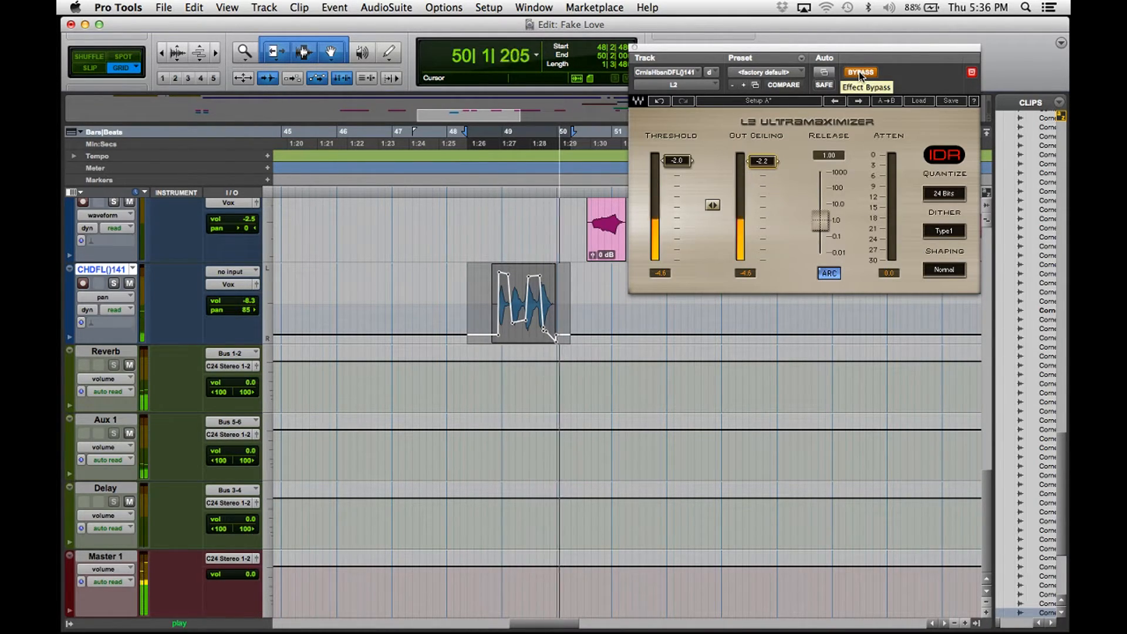
click(858, 72)
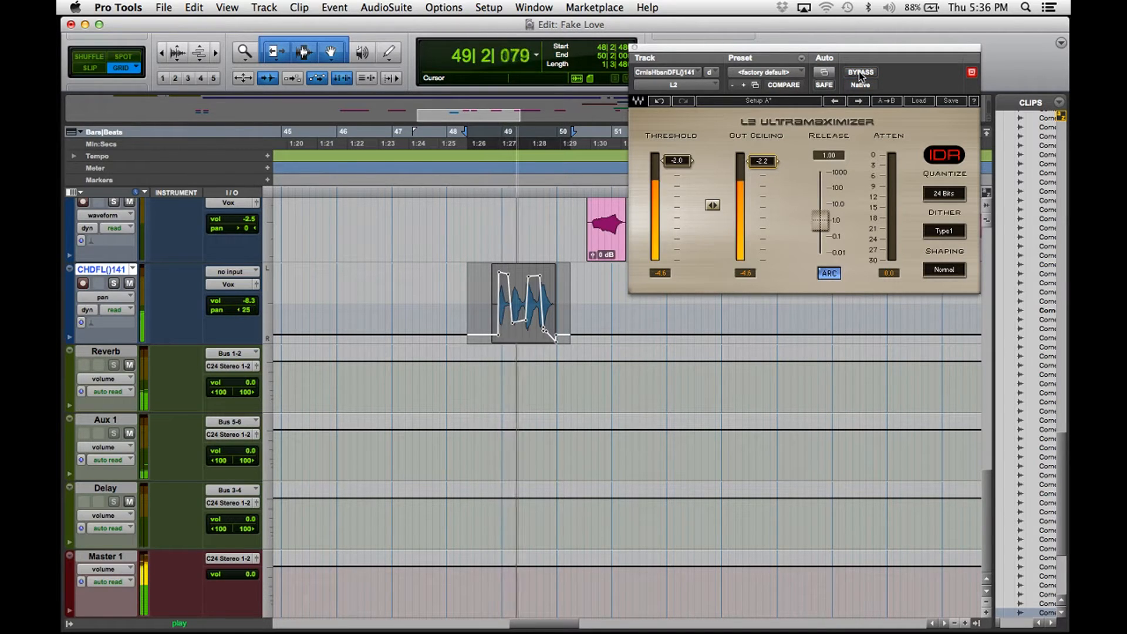
key(space)
click(634, 47)
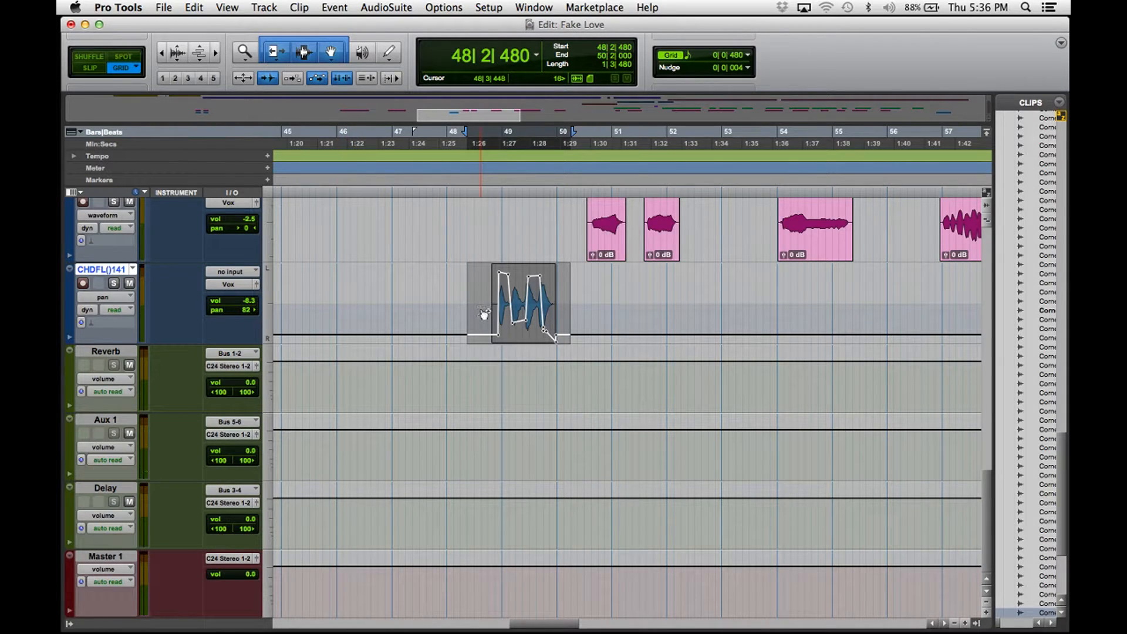
Reopen the ad-lib's L2 Ultramaximizer from the mixer and close it again.
key(super+equal)
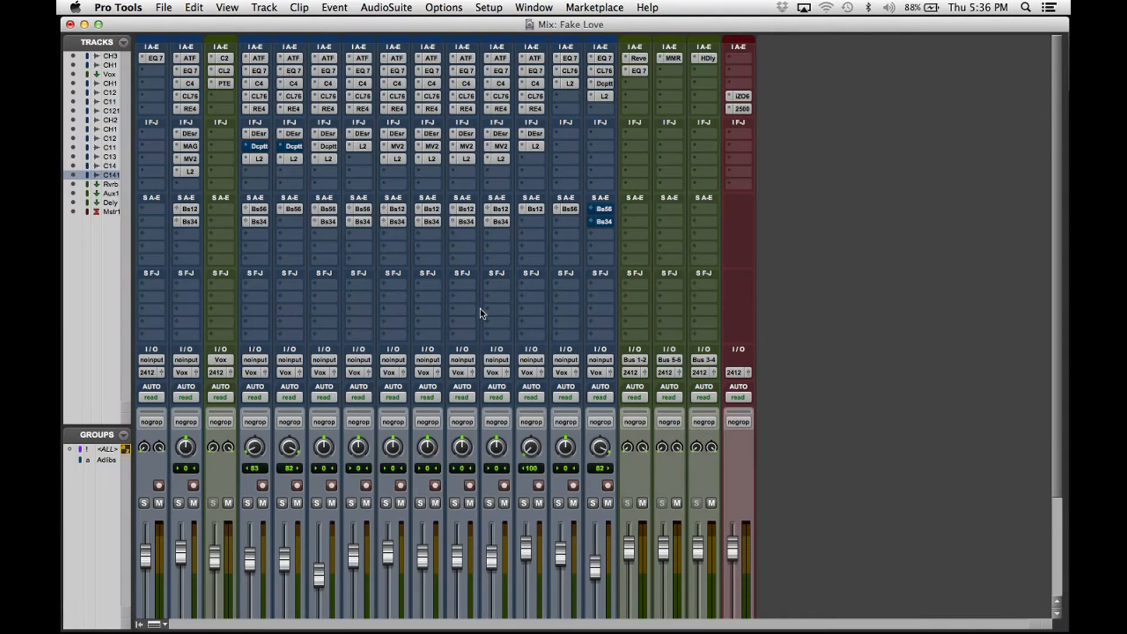
click(604, 96)
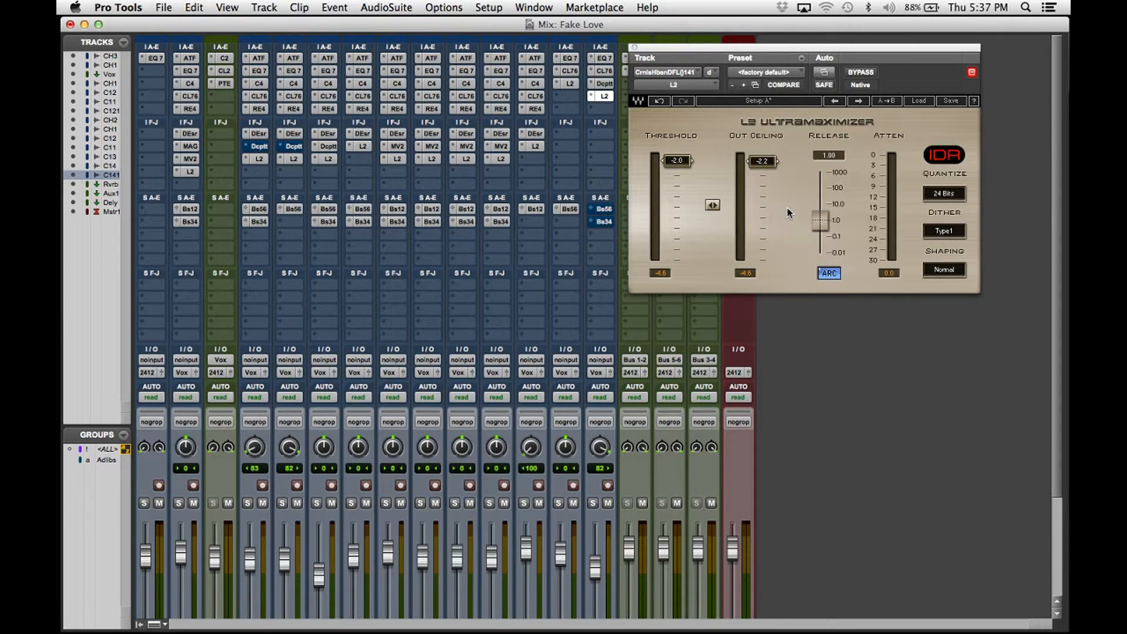
click(635, 47)
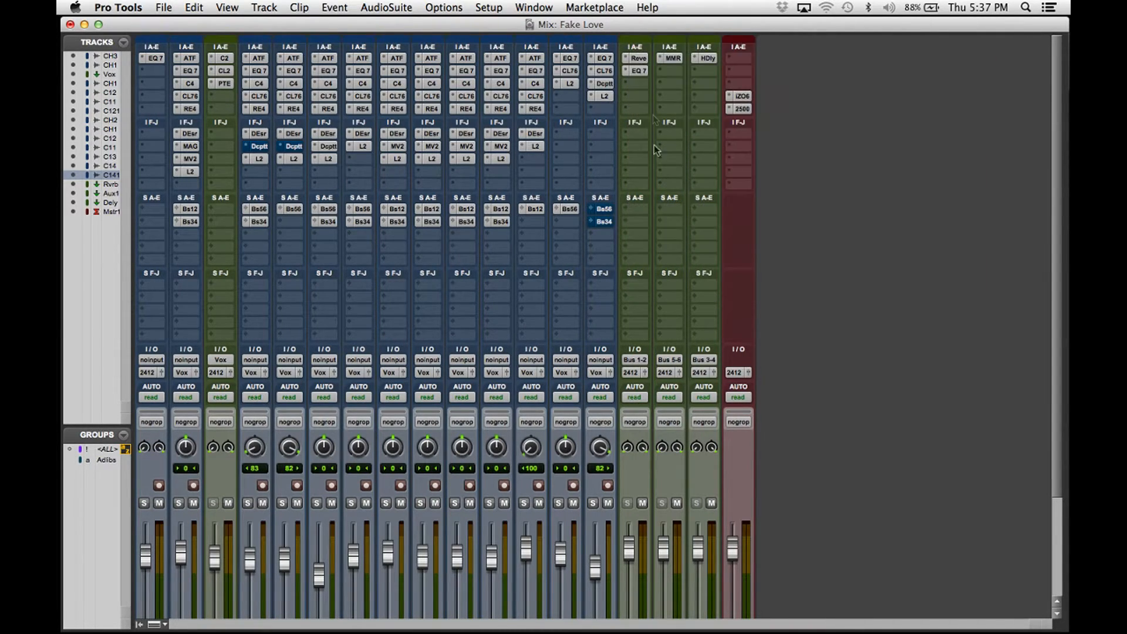
click(605, 210)
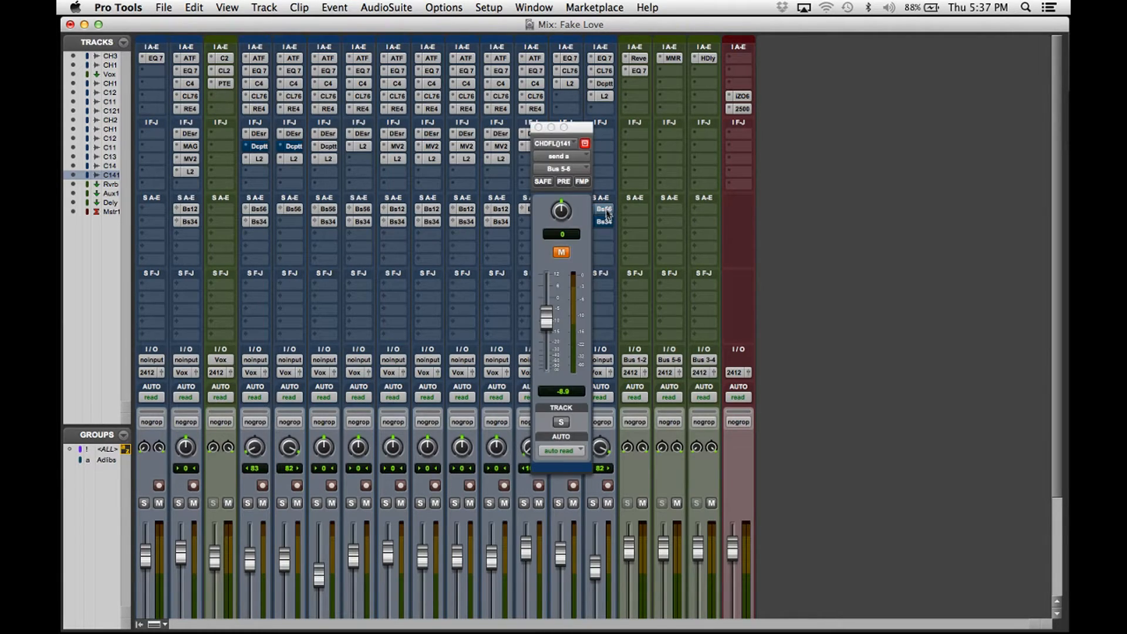
click(604, 210)
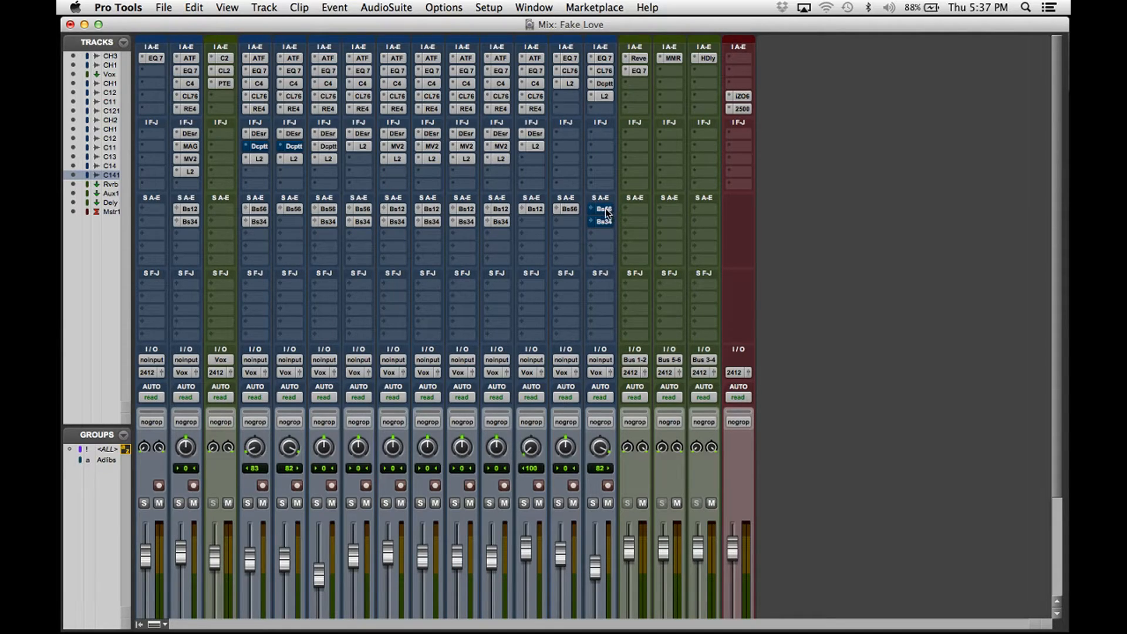
click(605, 210)
click(538, 128)
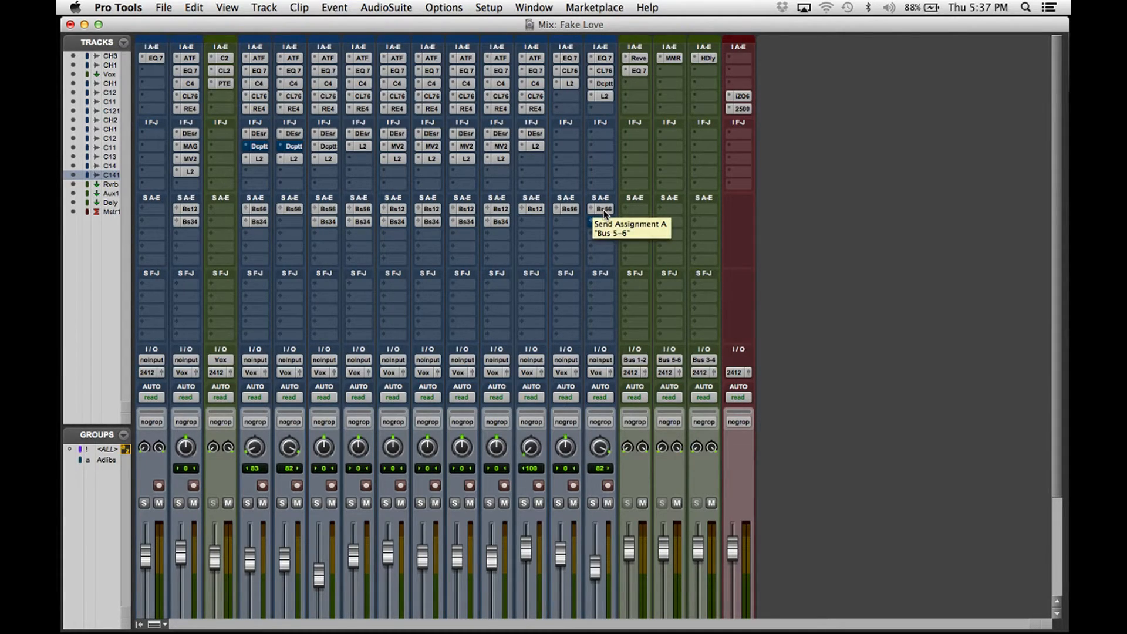
scroll(604, 212, down, 1)
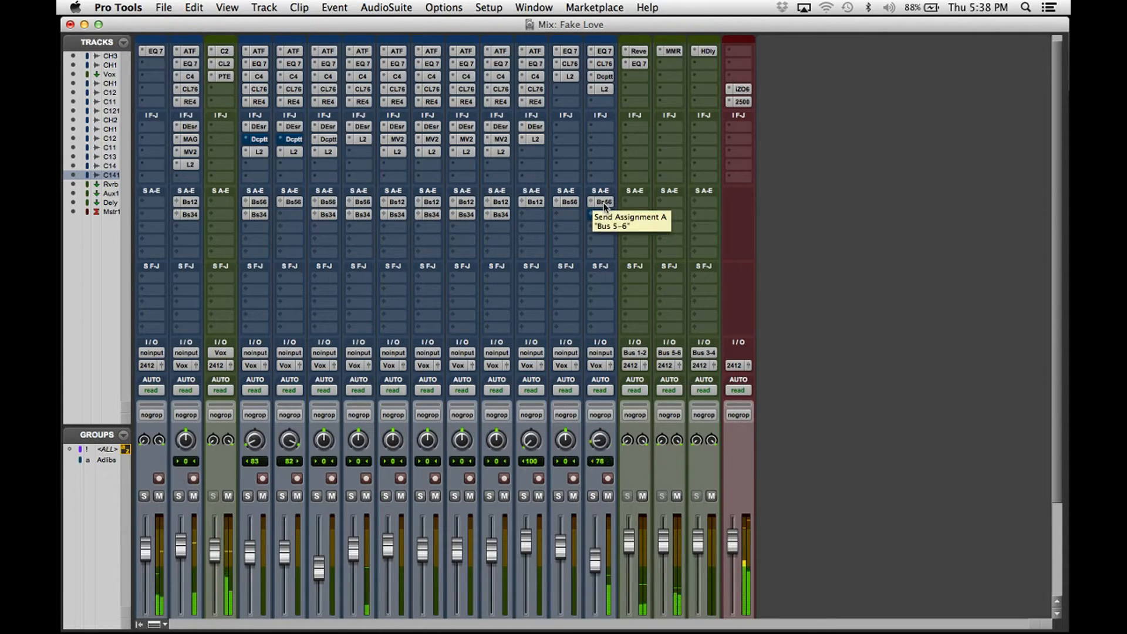
key(super+equal)
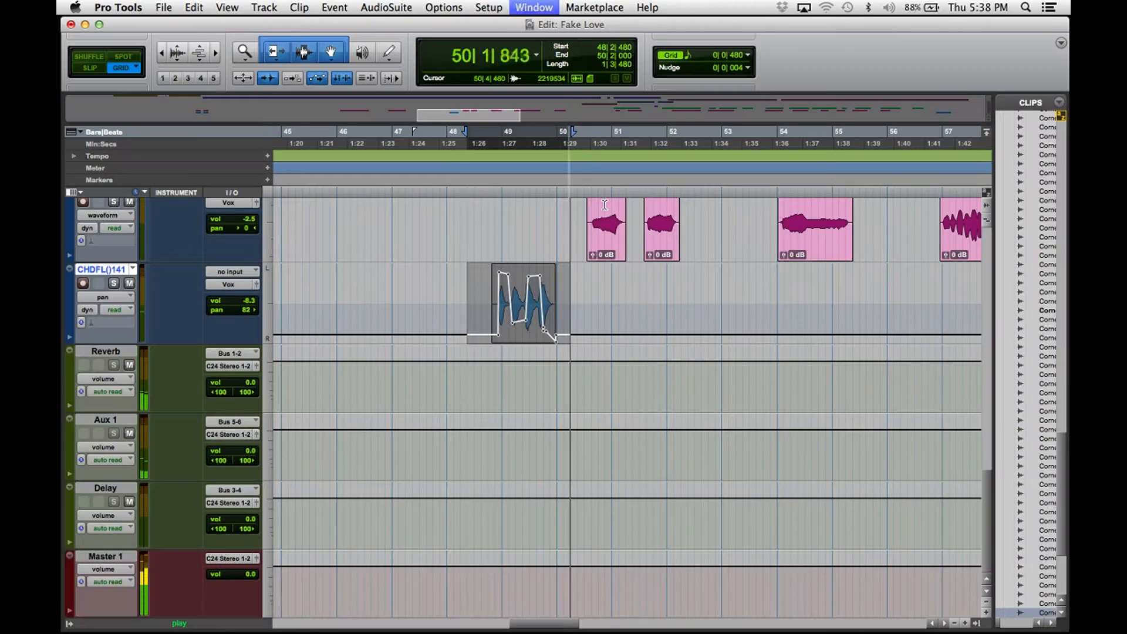
click(428, 291)
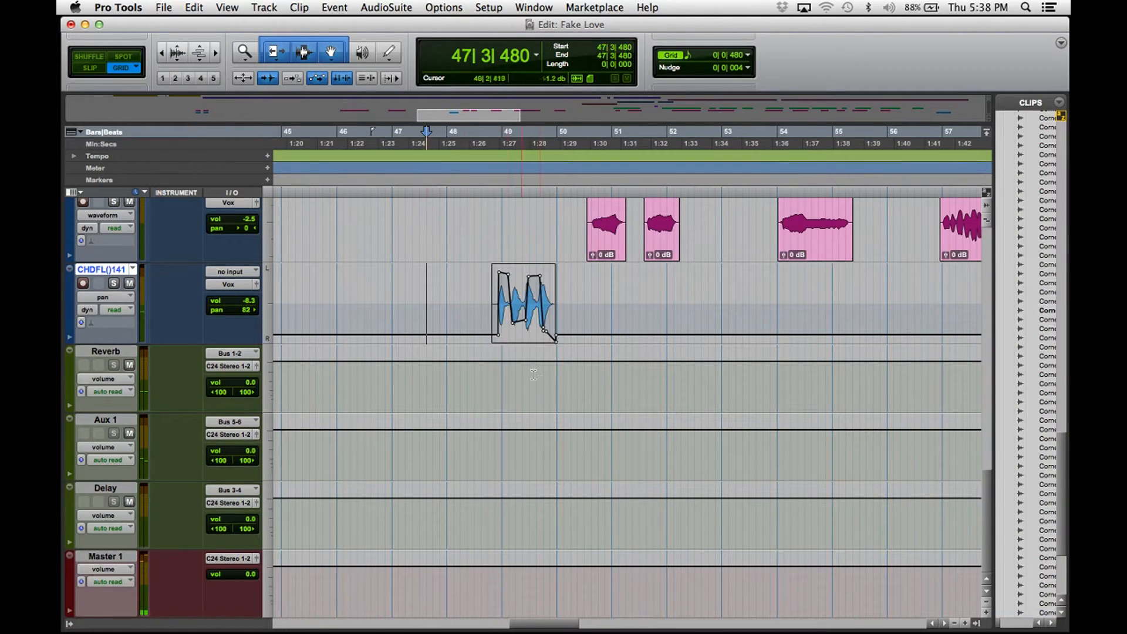
click(405, 292)
key(space)
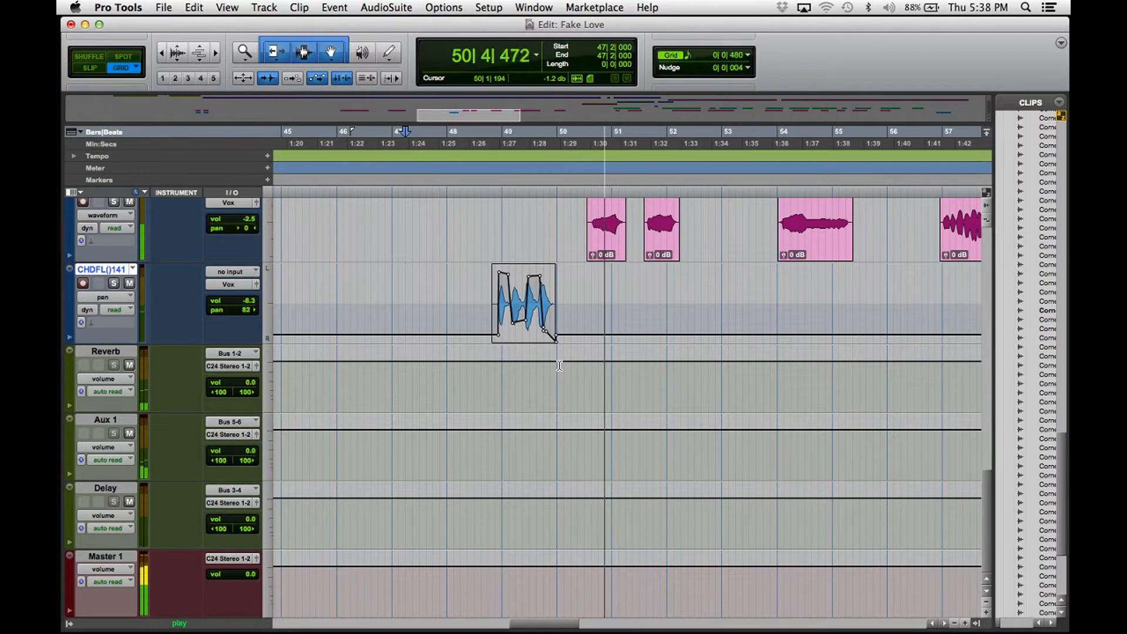
key(space)
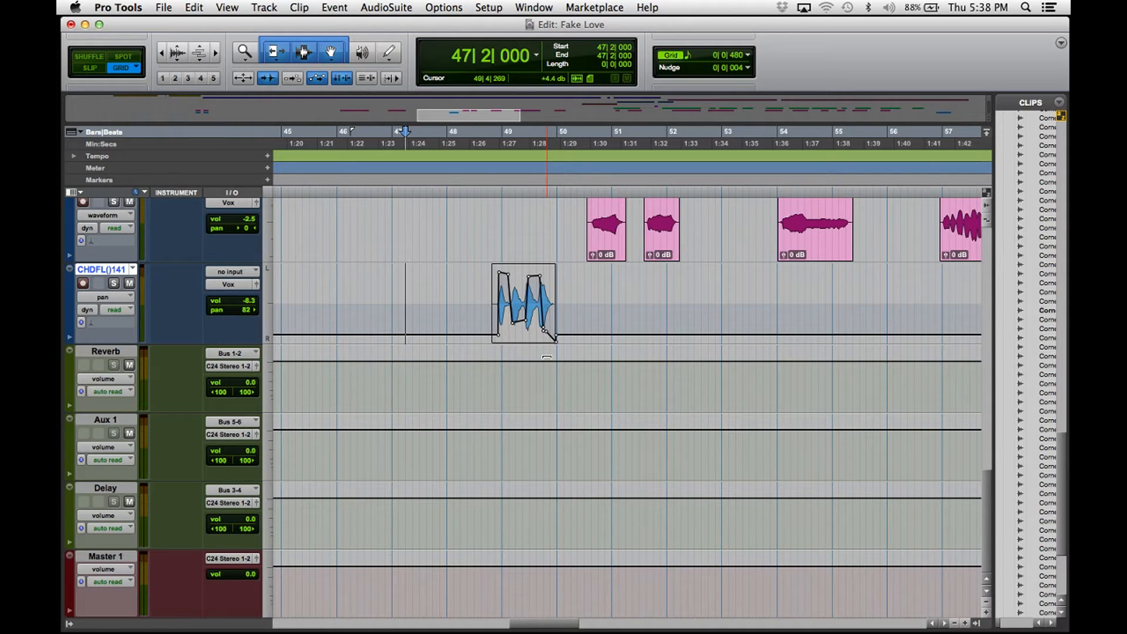
key(super+equal)
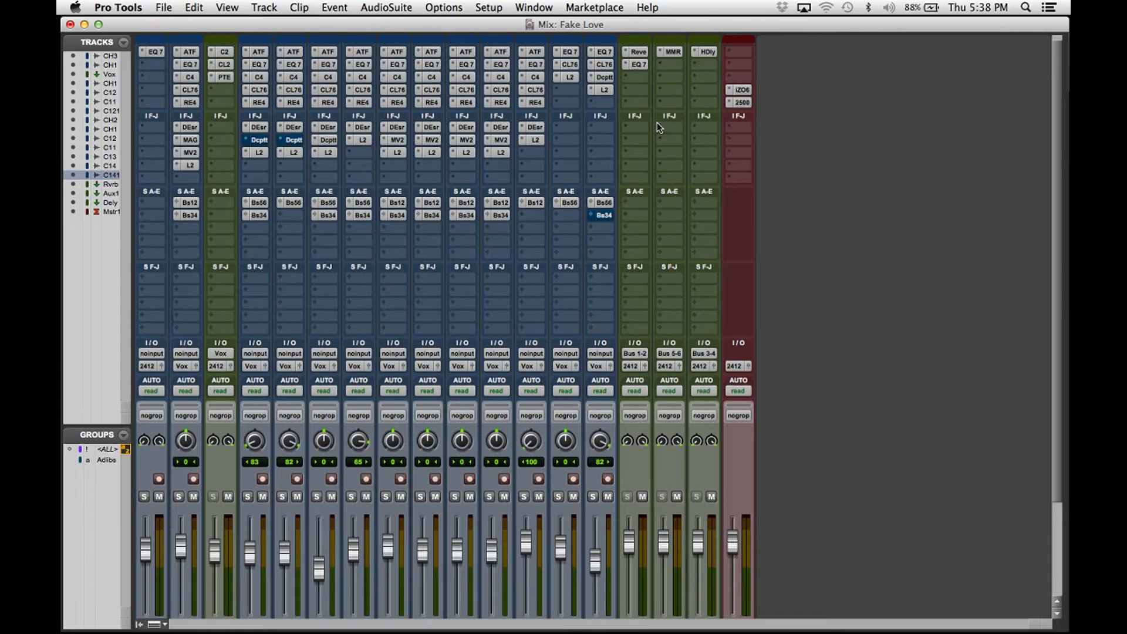
Bring up AIR Reverb on the Reverb aux, solo and play the ad-lib, and adjust room size.
click(644, 52)
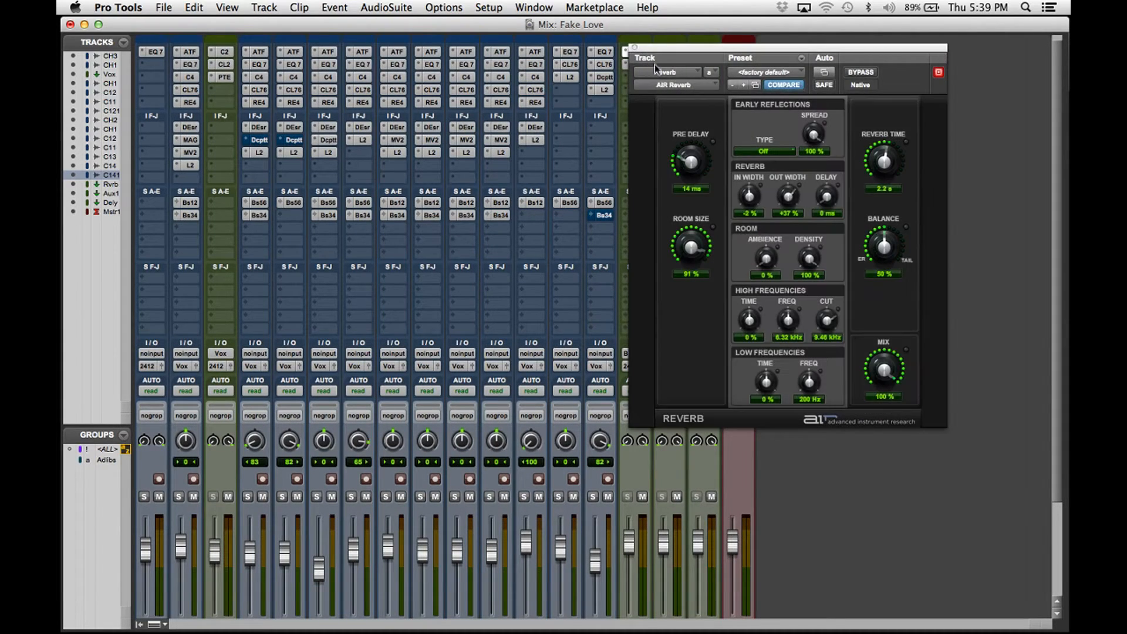
key(super+equal)
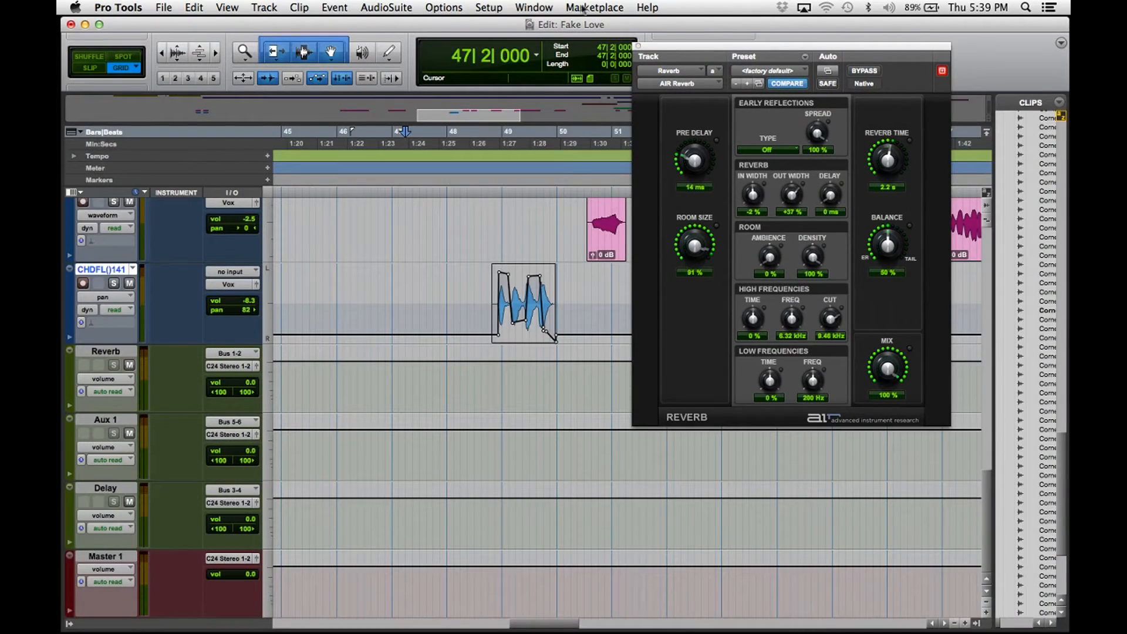
click(113, 283)
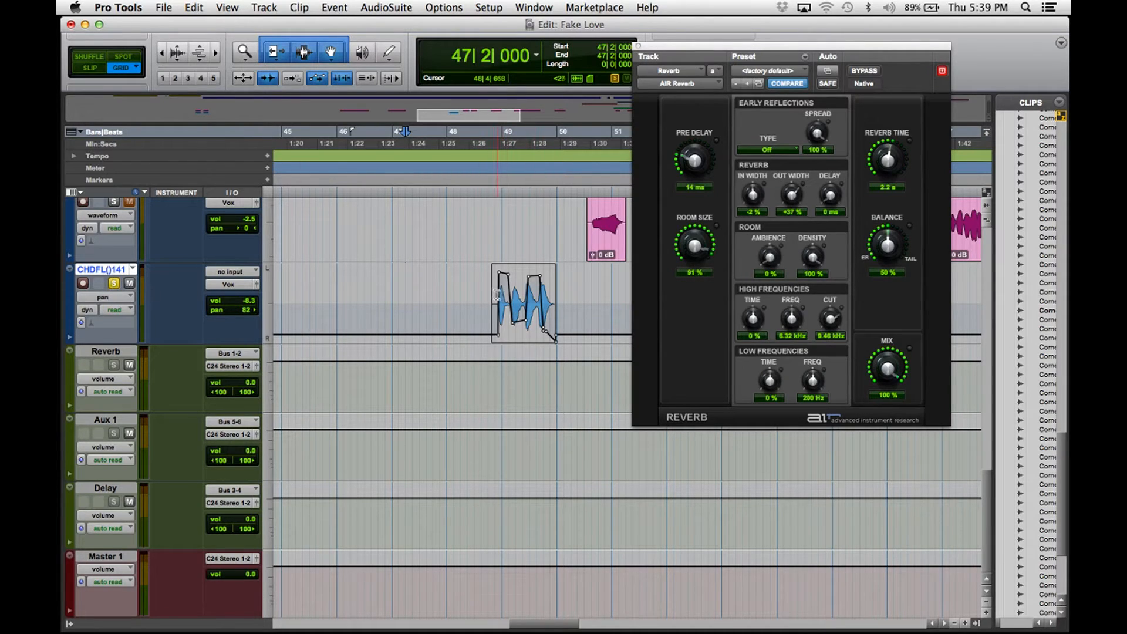
key(space)
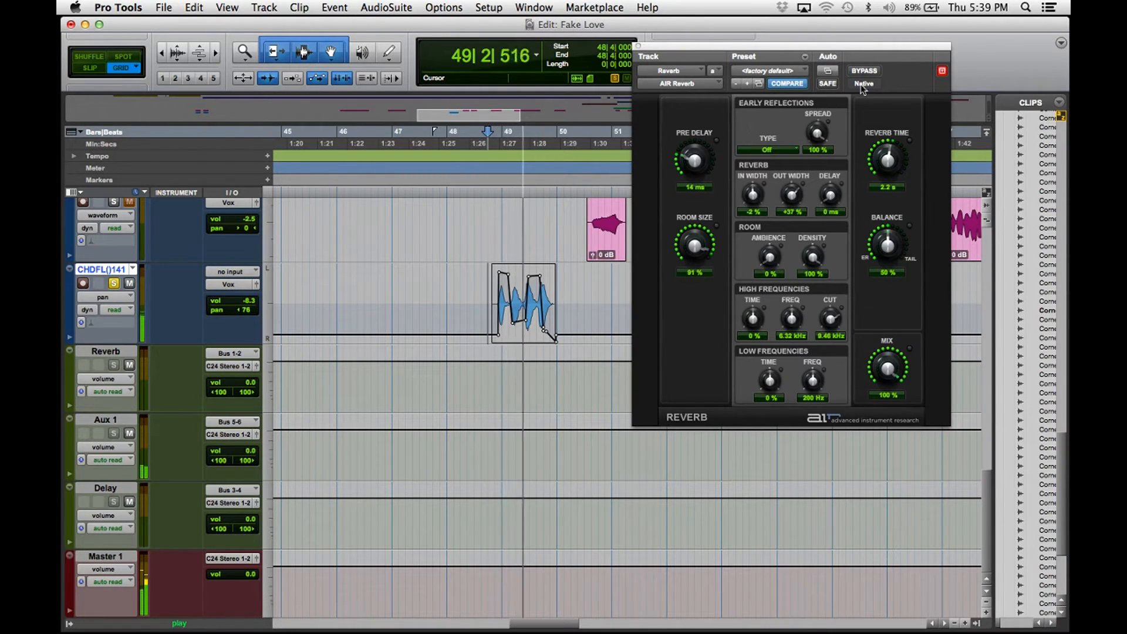
key(space)
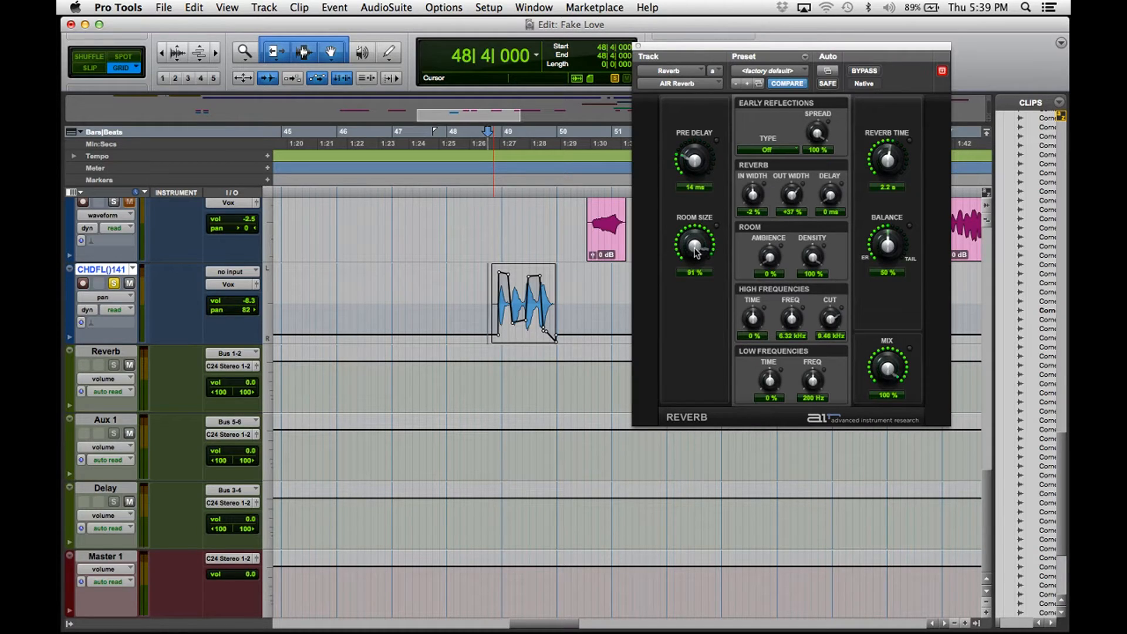
mouse_move(702, 252)
mouse_down()
mouse_move(707, 244)
mouse_move(688, 245)
mouse_move(700, 259)
mouse_up()
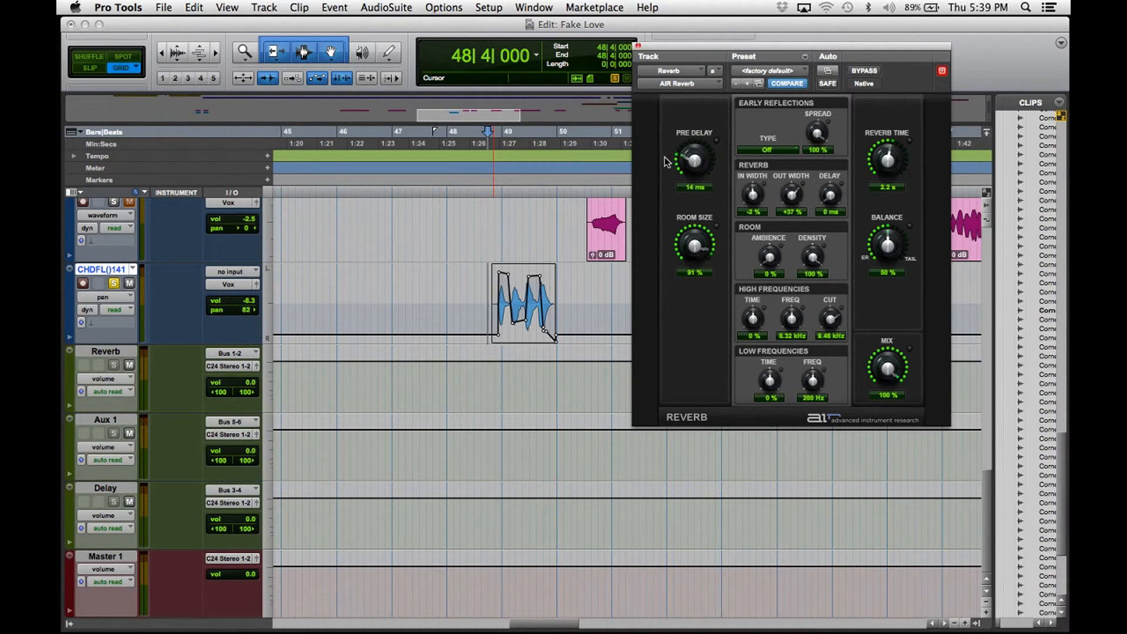
drag(694, 161, 694, 207)
drag(694, 159, 698, 133)
click(481, 299)
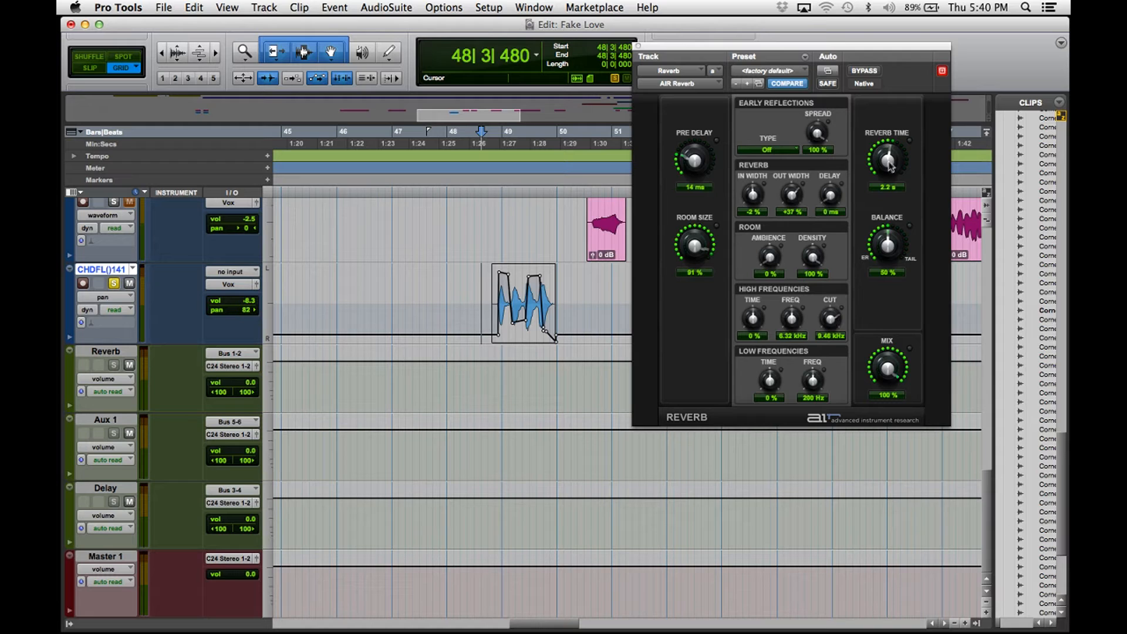
key(space)
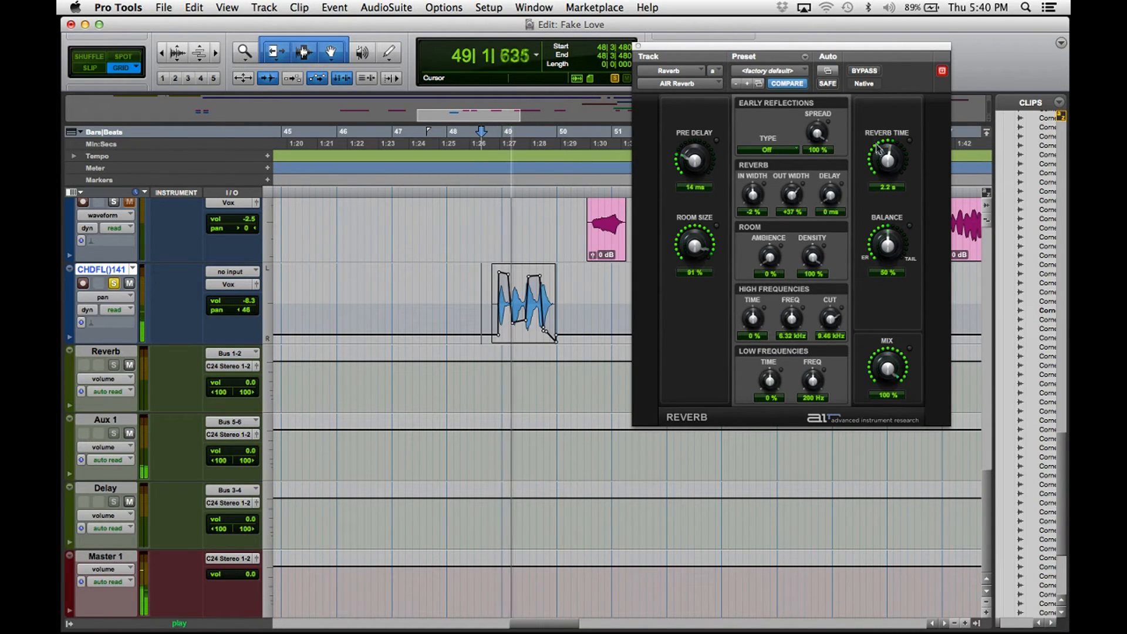
key(space)
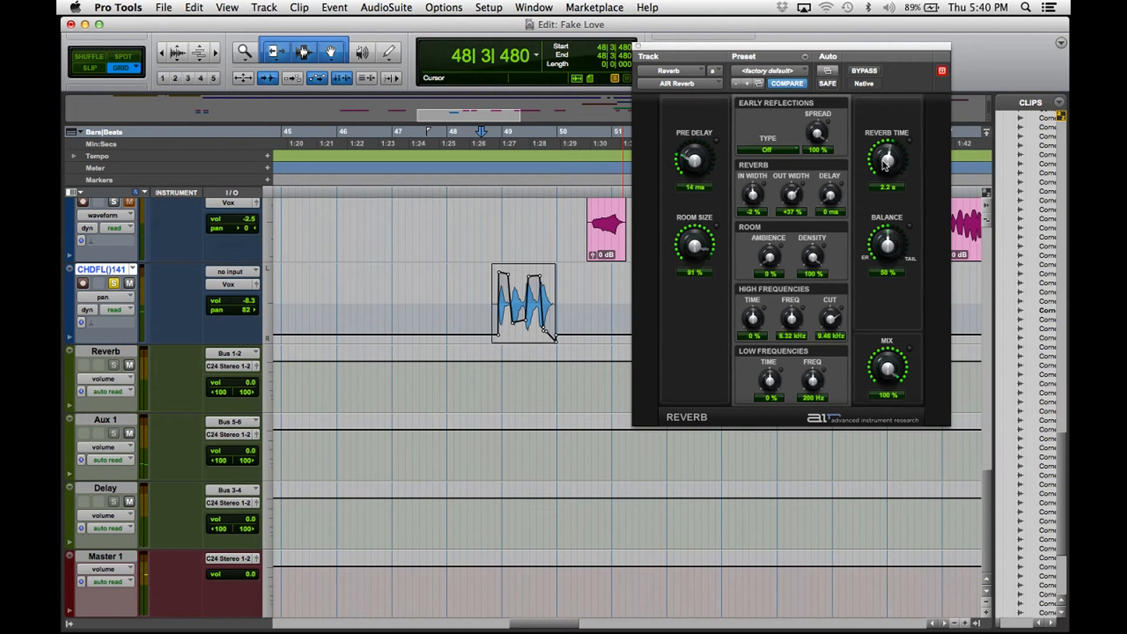
drag(889, 165, 889, 171)
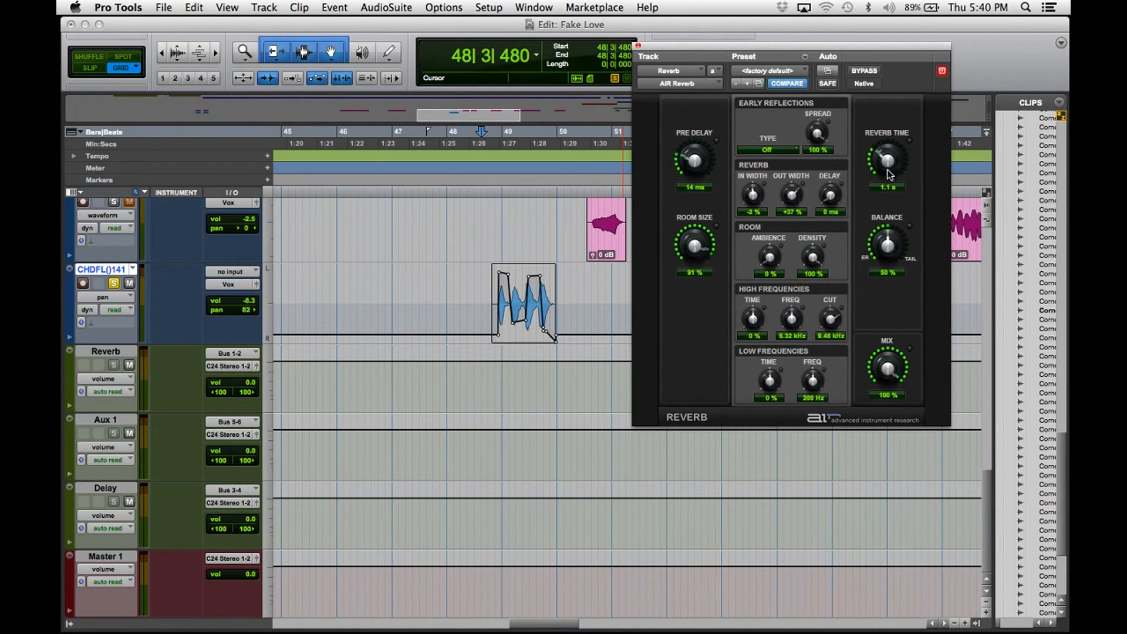
drag(889, 163, 889, 166)
key(space)
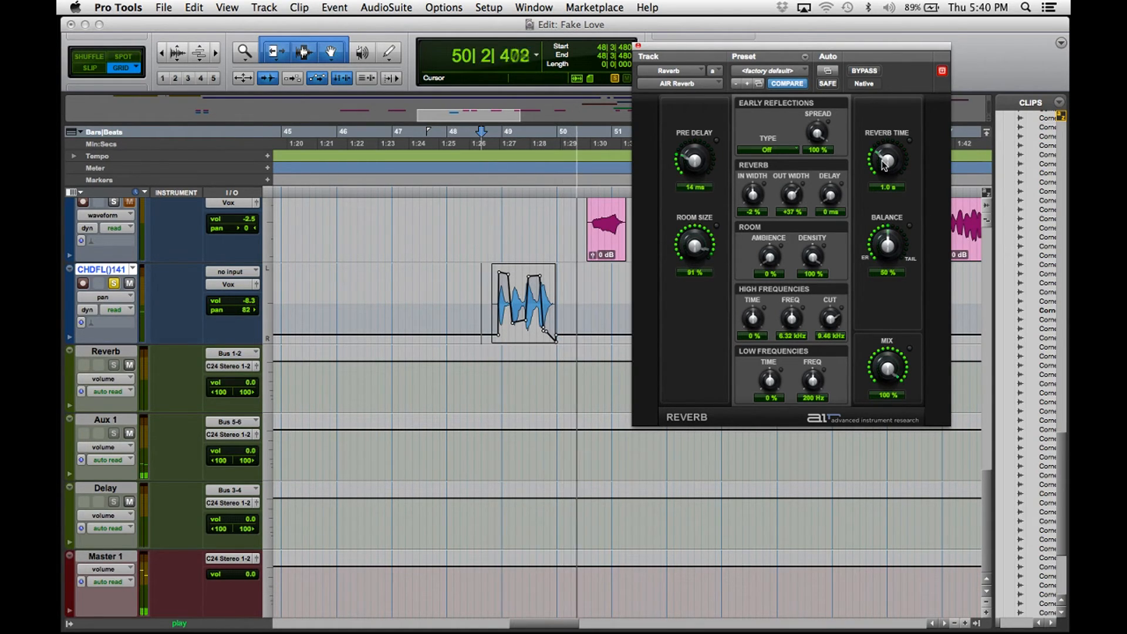
key(space)
drag(889, 166, 901, 129)
key(space)
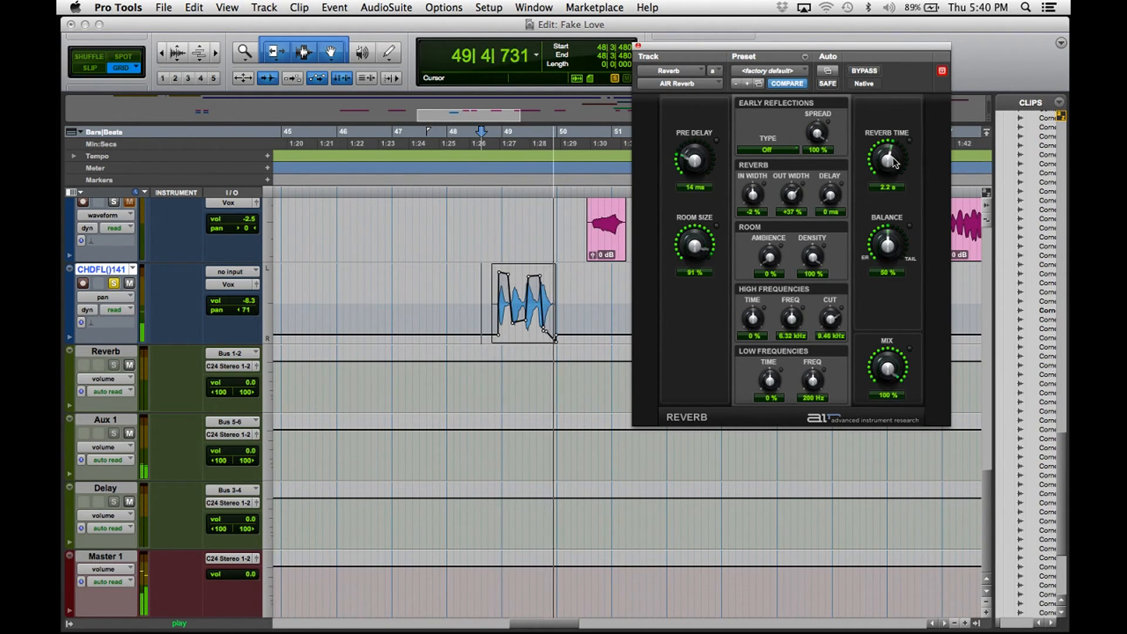
key(space)
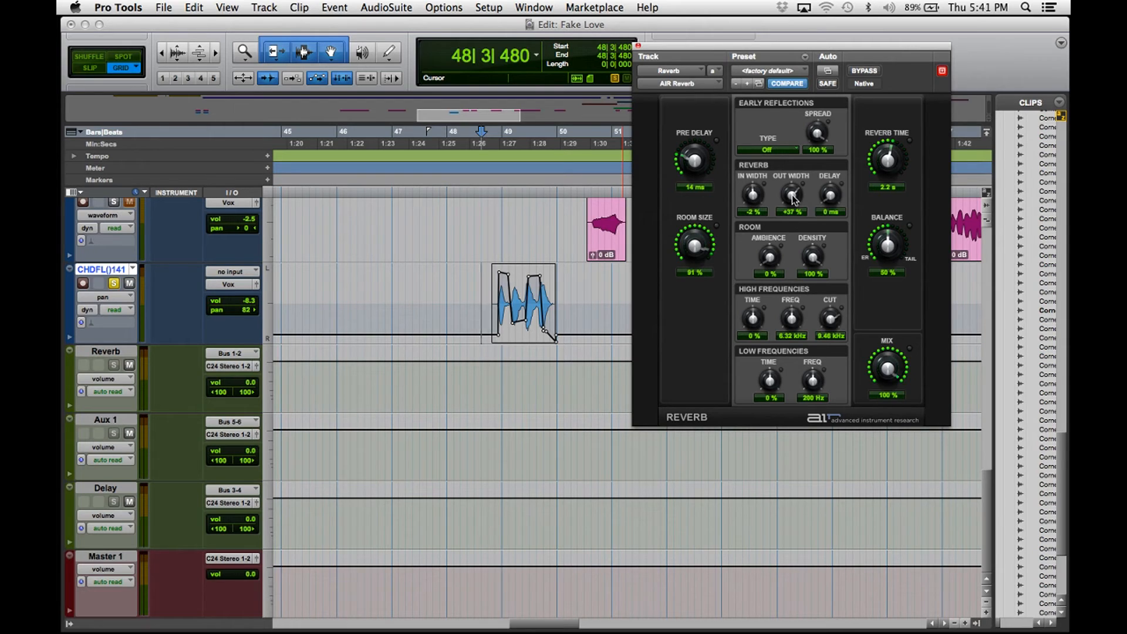
Close the AIR Reverb window, left at 2.2 s time, 50% balance and 100% mix.
click(638, 47)
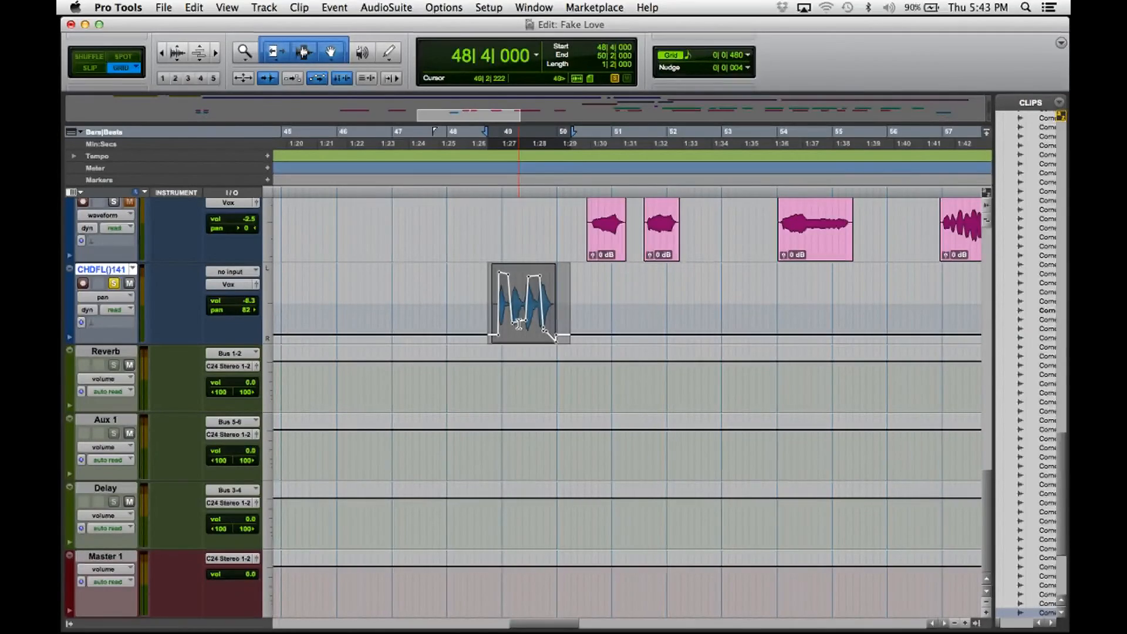